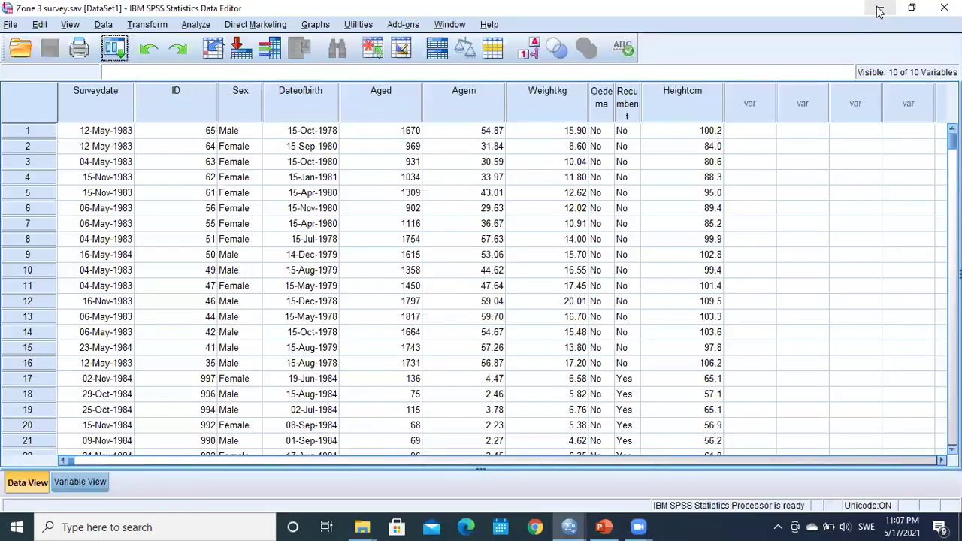
# View the Anthro exersice folder containing the survey file and return to the Zone 3 survey dataset in SPSS
pyautogui.click(879, 9)
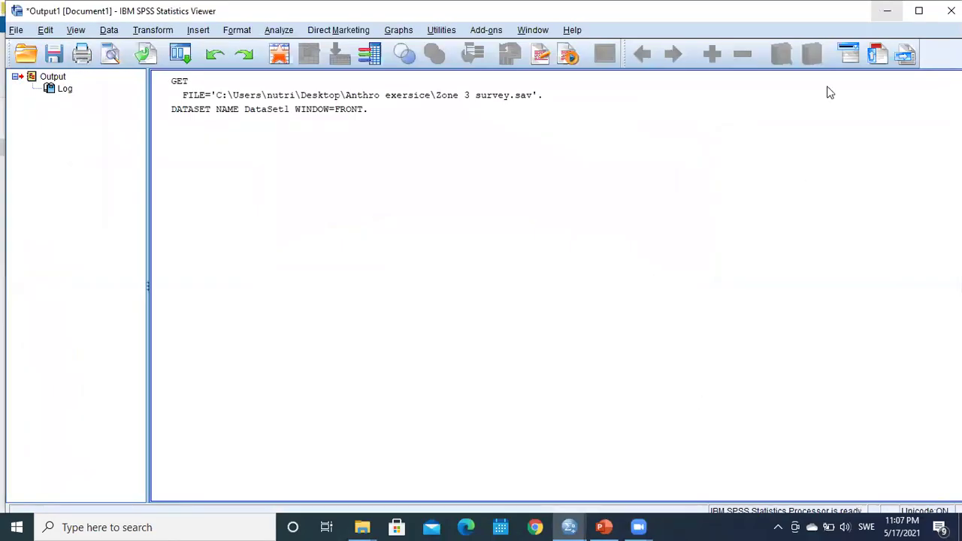
pyautogui.click(881, 7)
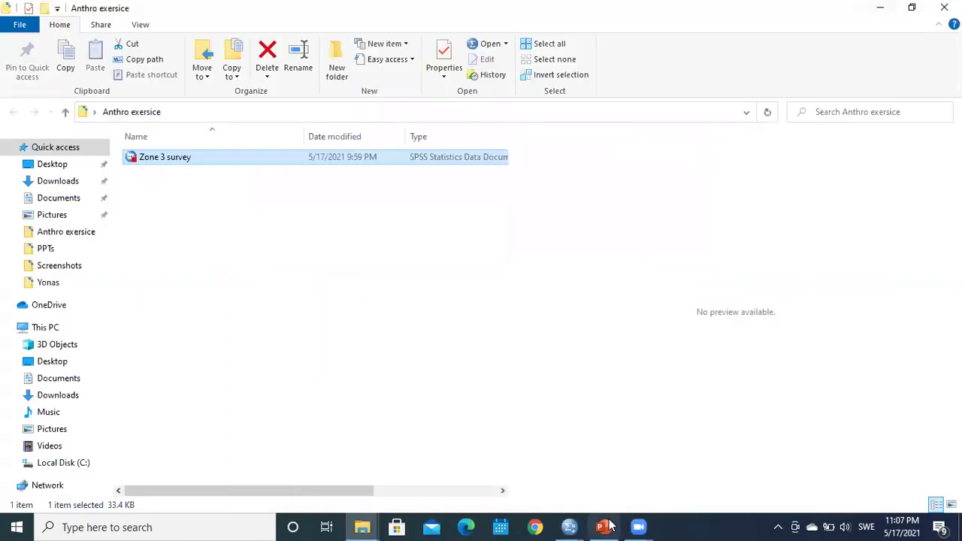
pyautogui.moveTo(572, 526)
pyautogui.click(638, 473)
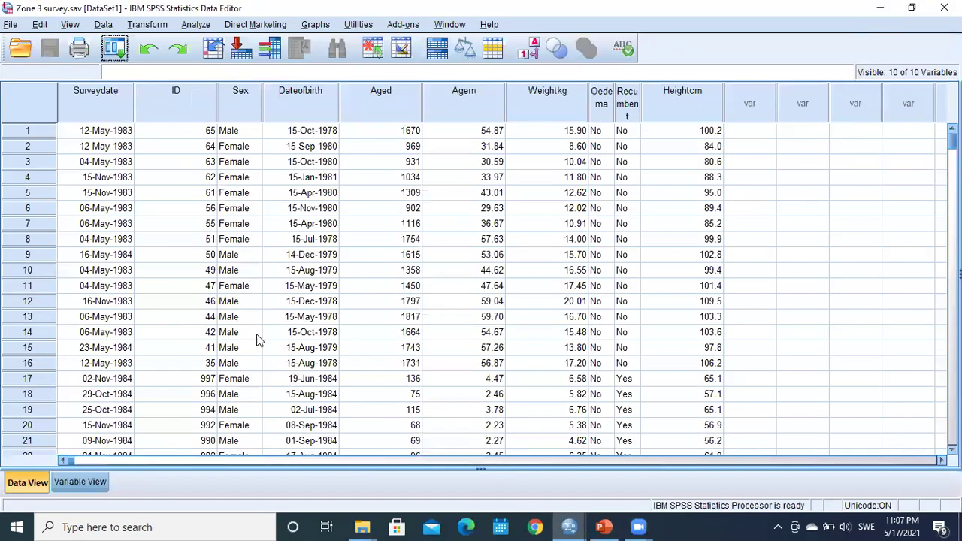
# Look through the Zone 3 survey records down to the last case
pyautogui.scroll(-9, 262, 328)
pyautogui.scroll(-20, 292, 323)
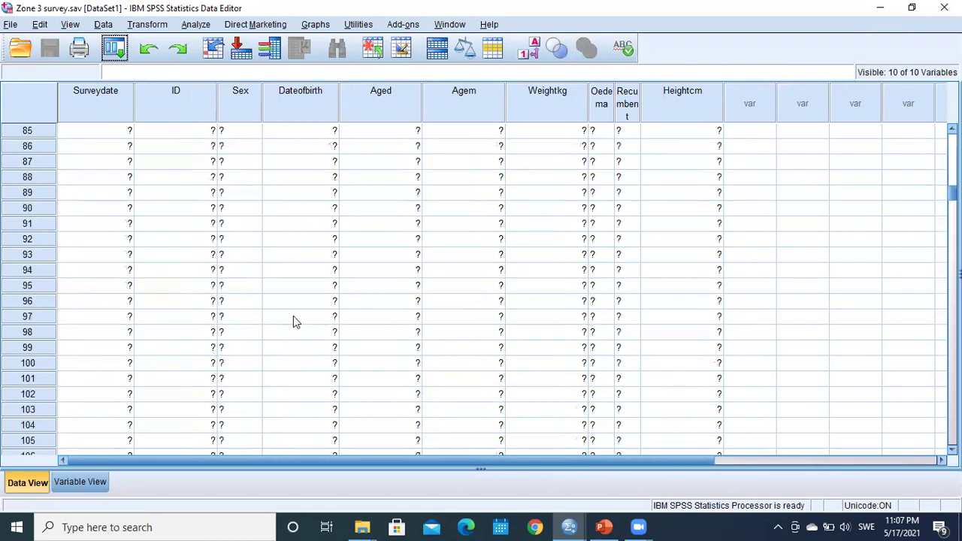
pyautogui.scroll(-7, 308, 319)
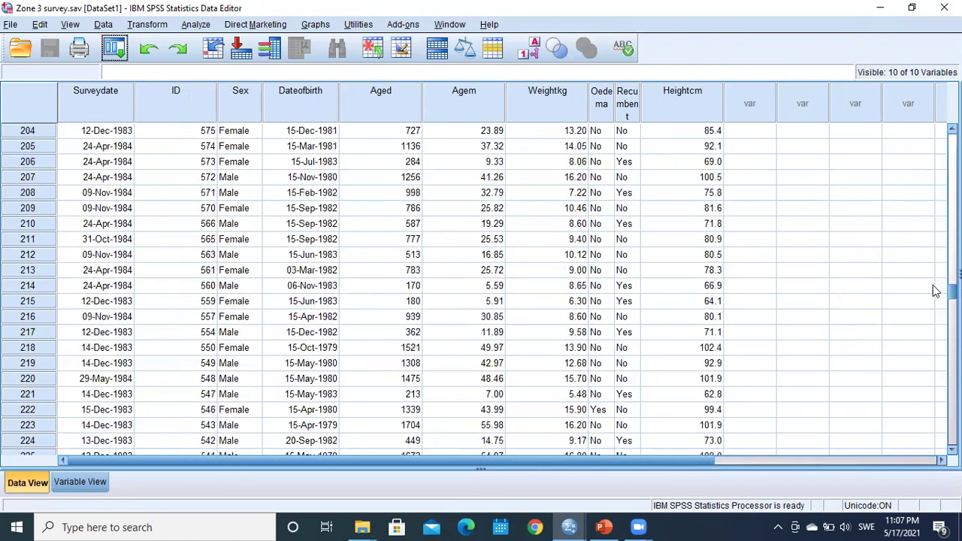
pyautogui.scroll(-13, 475, 289)
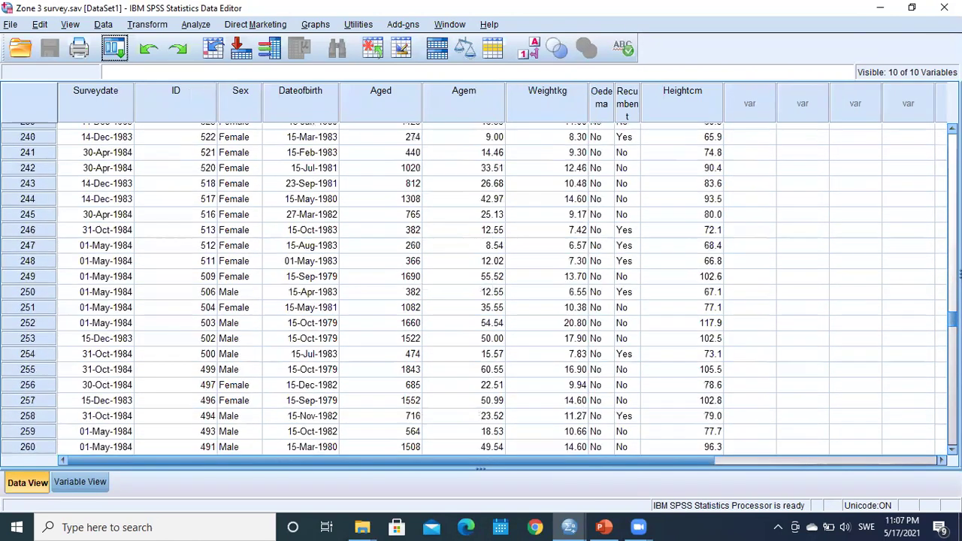
pyautogui.scroll(-20, 928, 428)
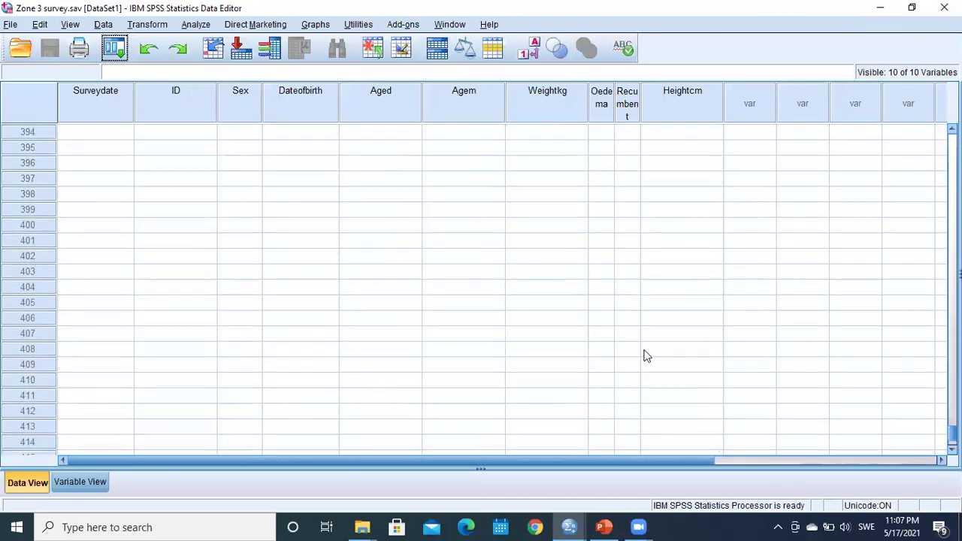
pyautogui.scroll(10, 467, 369)
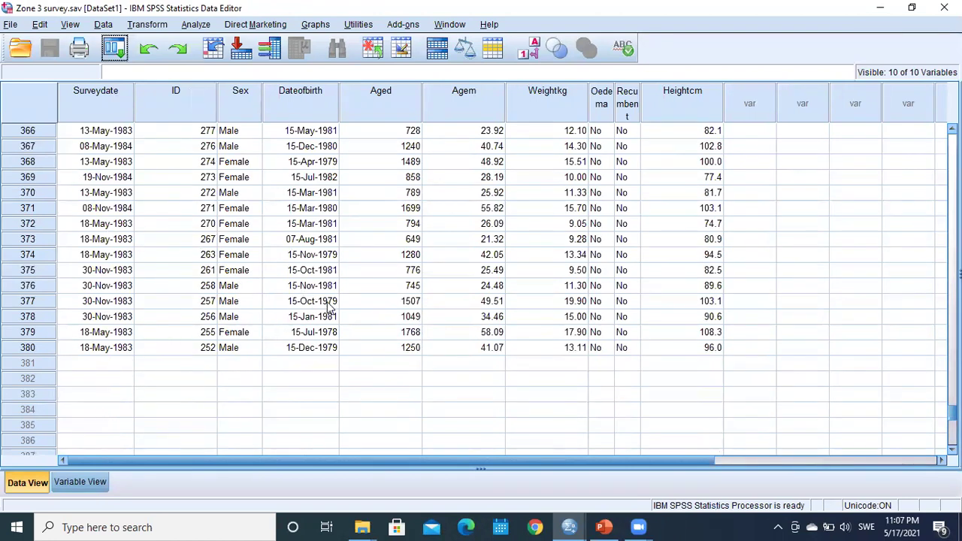
# Review the variable definitions of the Zone 3 survey and return to the first data records
pyautogui.click(77, 482)
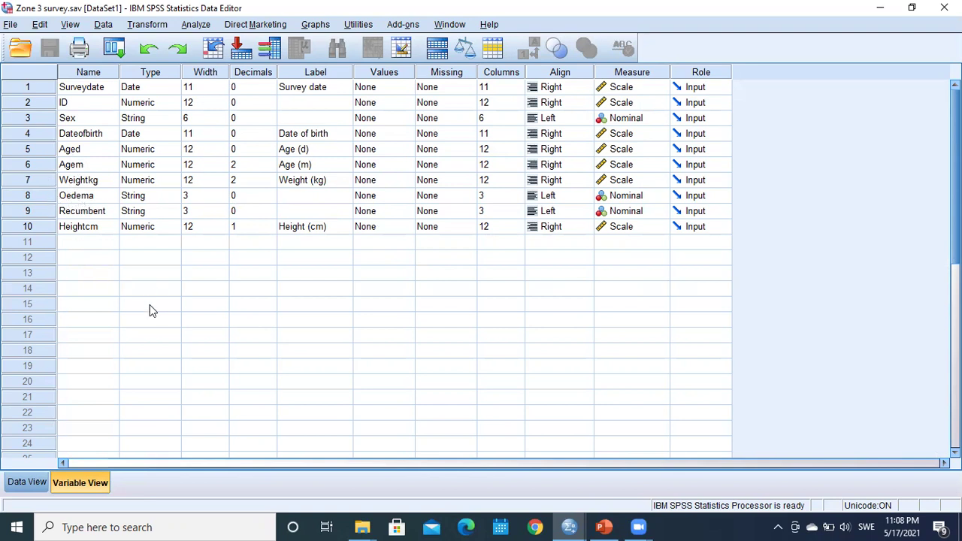
pyautogui.click(22, 485)
pyautogui.scroll(7, 241, 398)
pyautogui.scroll(20, 256, 394)
pyautogui.scroll(20, 304, 370)
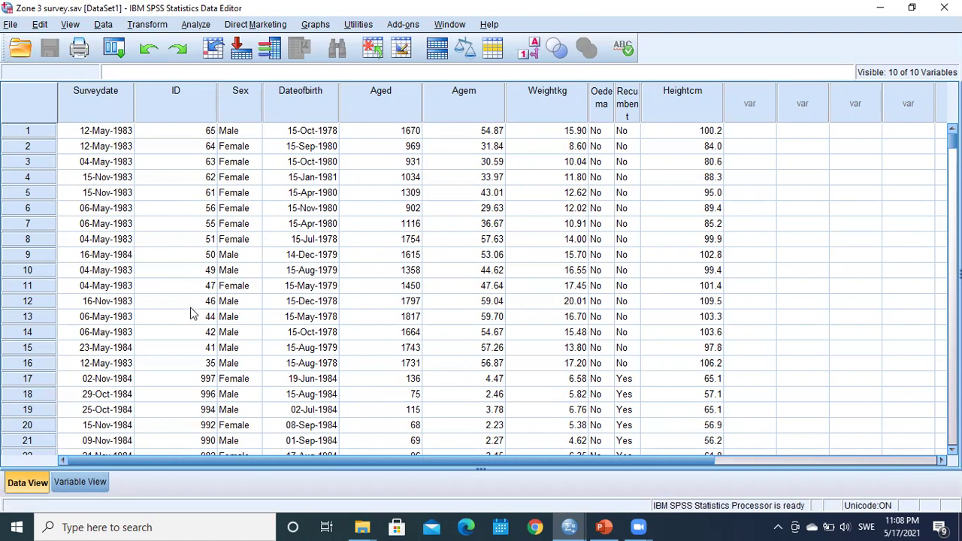
pyautogui.click(10, 25)
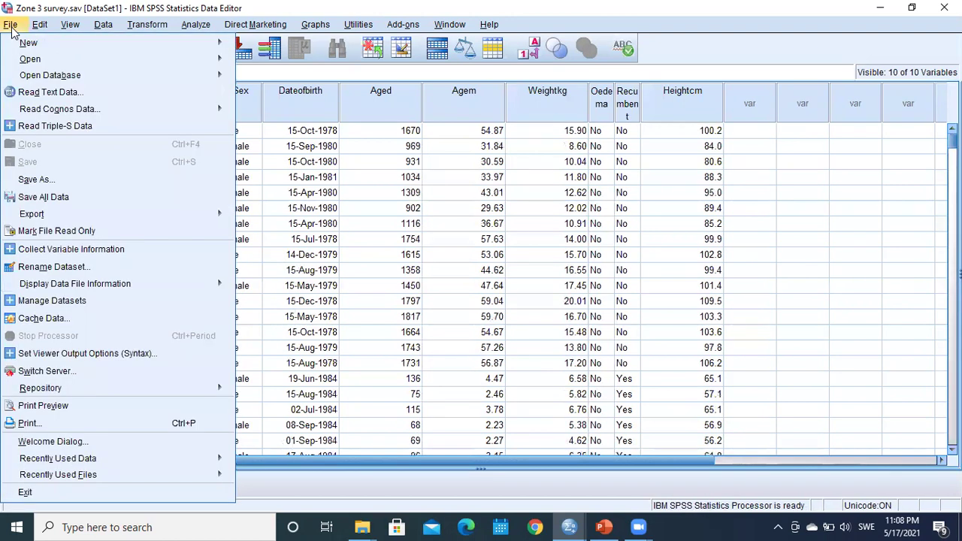
pyautogui.click(36, 180)
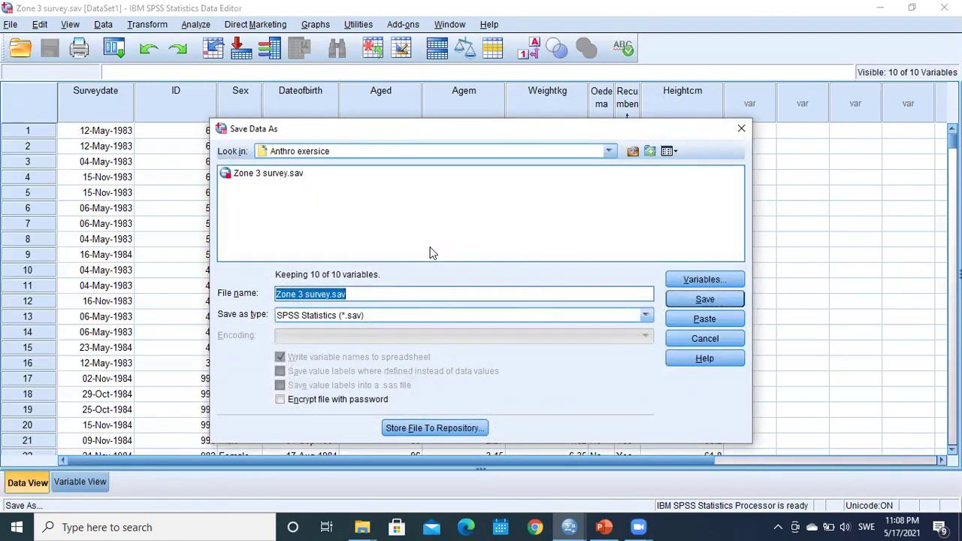
pyautogui.click(646, 316)
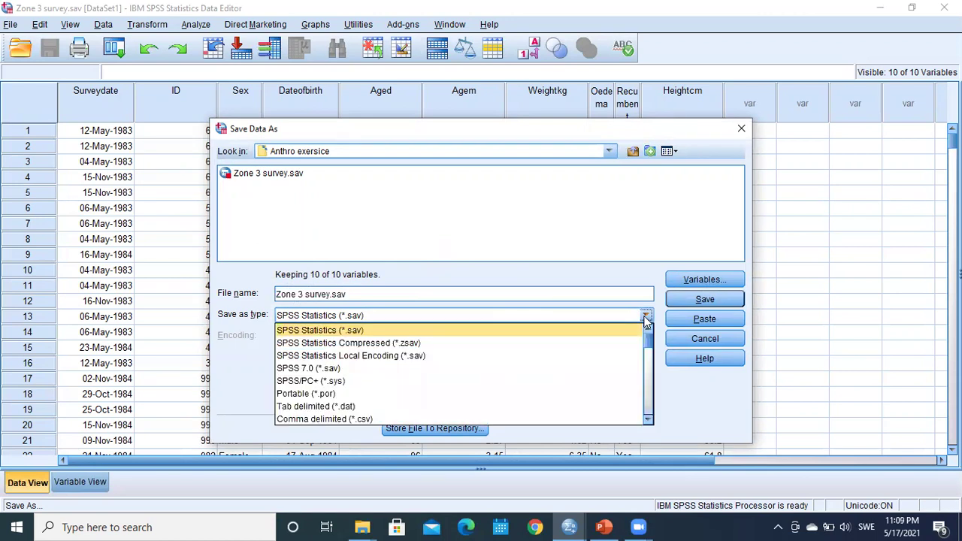
pyautogui.click(619, 243)
pyautogui.click(739, 130)
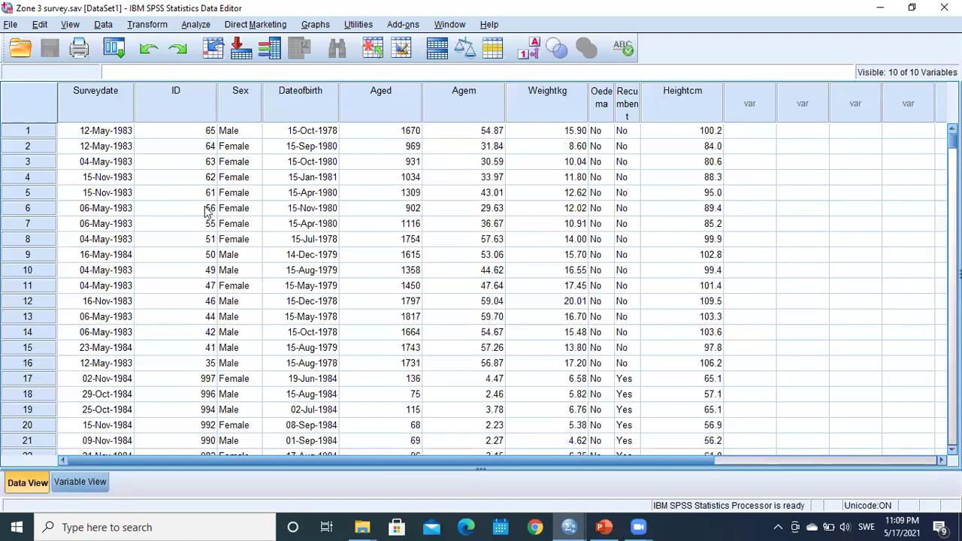
# Save a copy of the Zone 3 survey data in the Anthro exersice folder as dBASE IV (*.dbf)
pyautogui.click(9, 25)
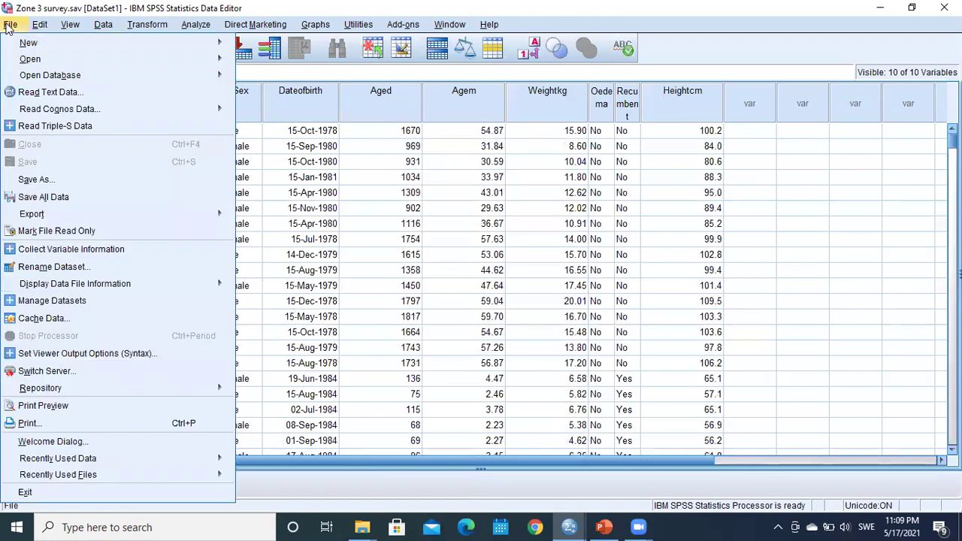
pyautogui.click(51, 184)
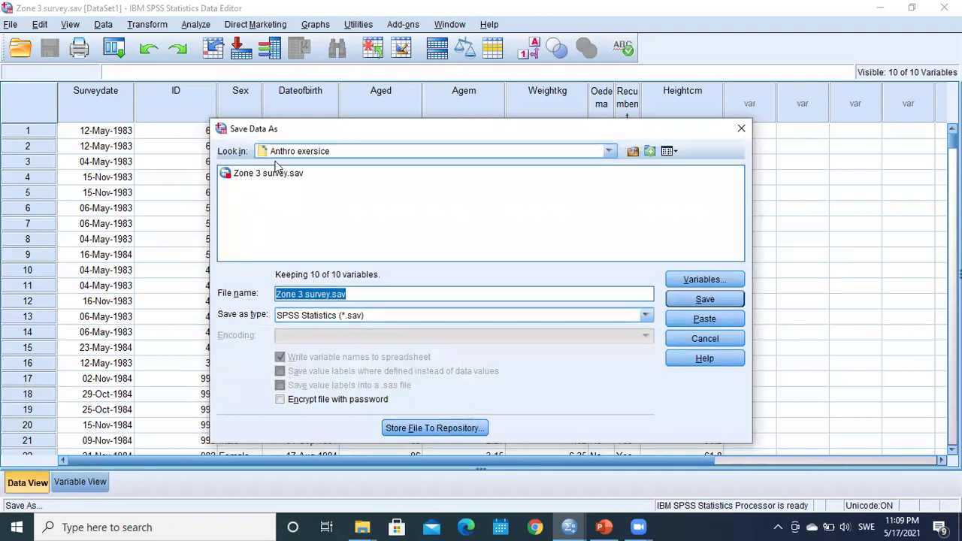
pyautogui.click(611, 152)
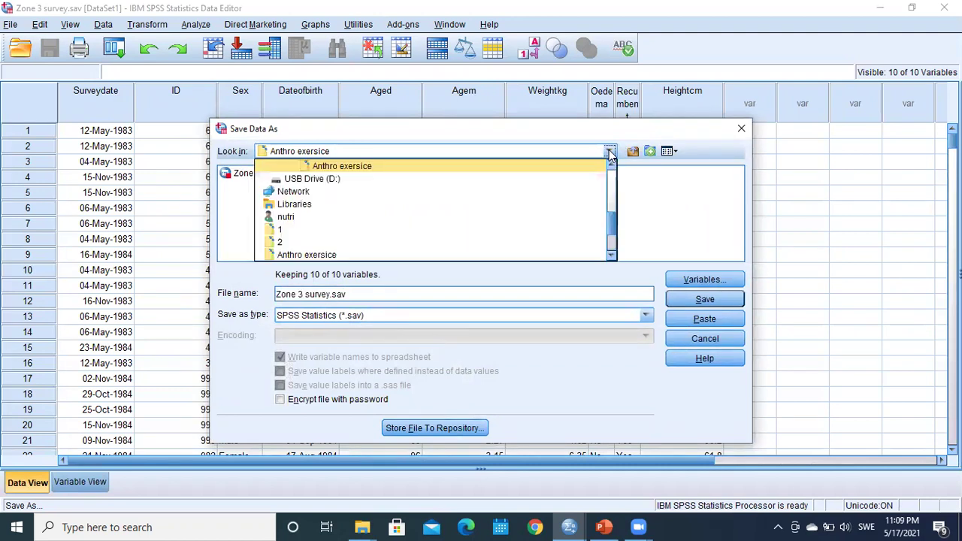
pyautogui.click(571, 150)
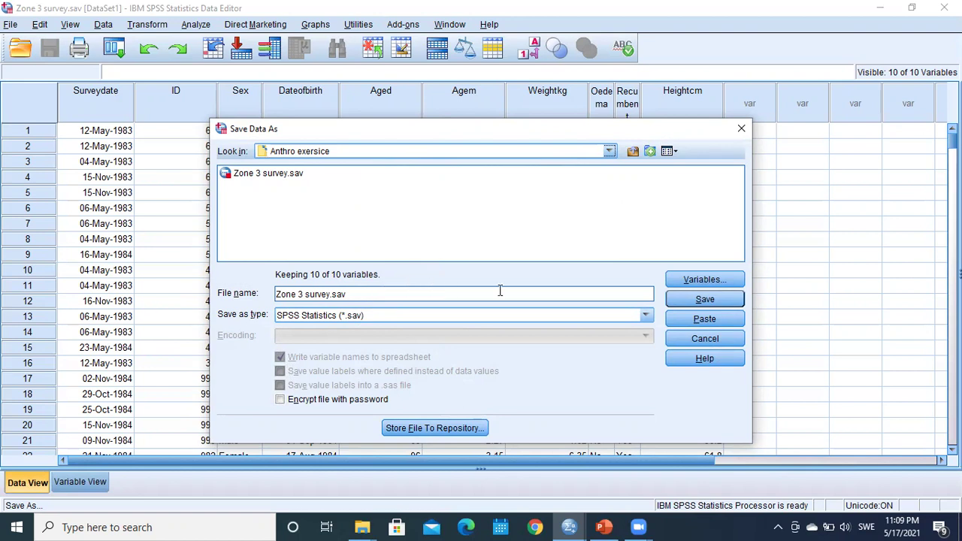
pyautogui.click(647, 319)
pyautogui.moveTo(648, 337); pyautogui.dragTo(648, 365)
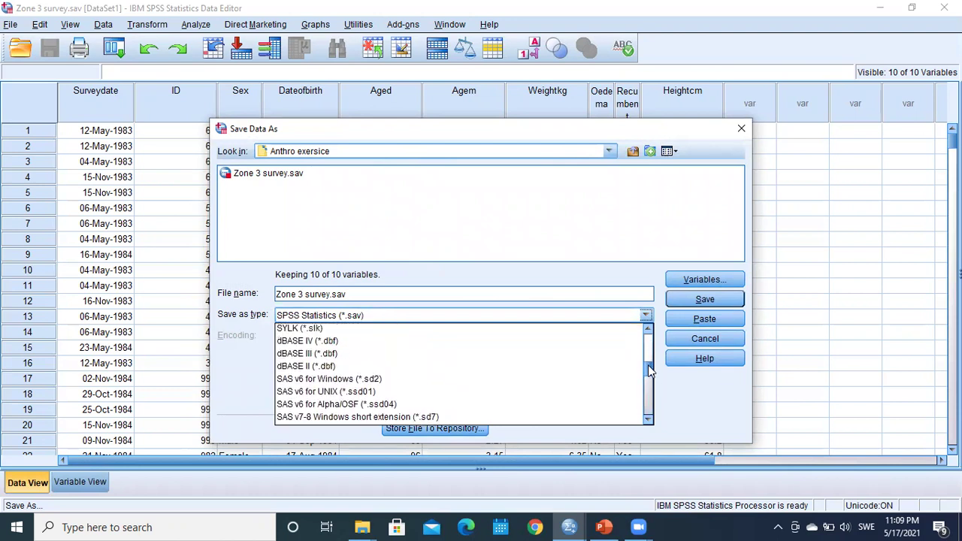
pyautogui.click(310, 343)
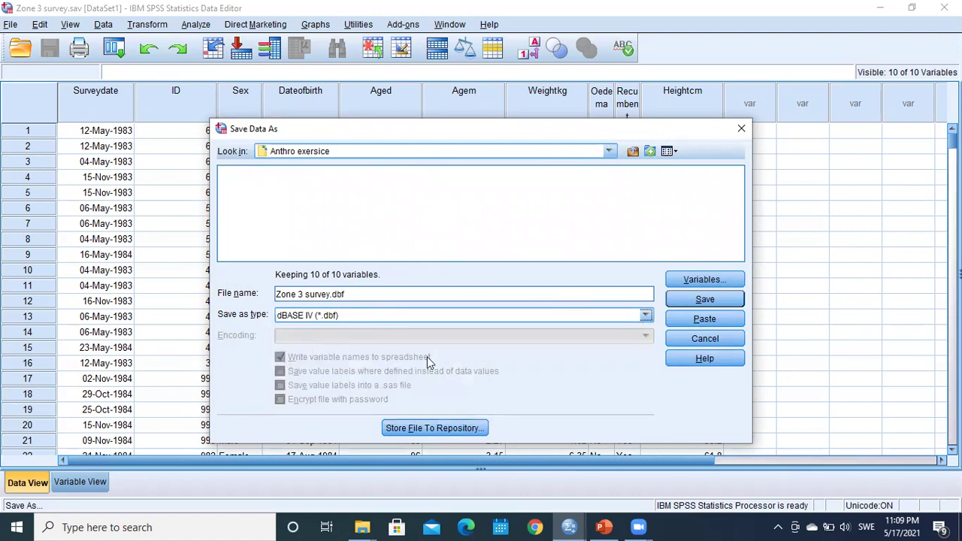
pyautogui.click(699, 302)
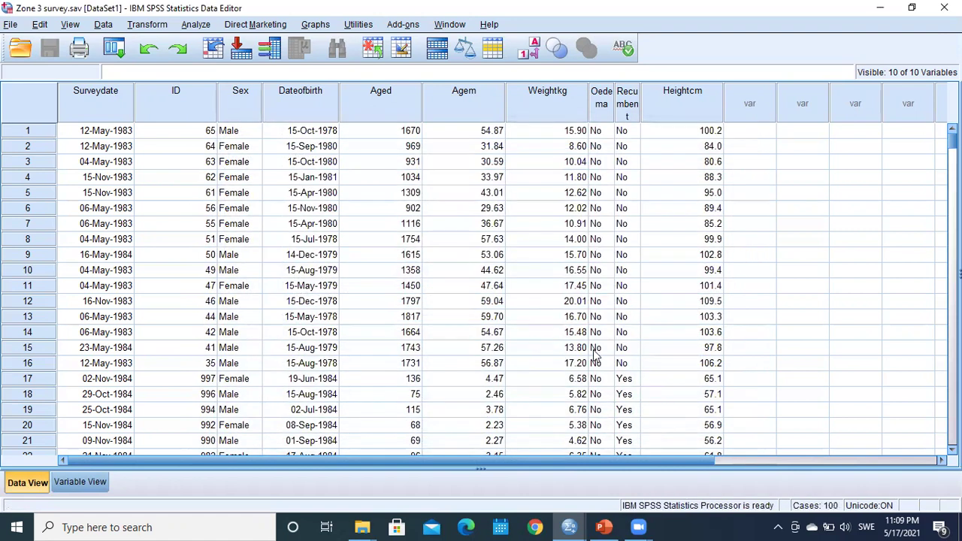
# Switch to WHO Anthro and open its Nutritional survey module
pyautogui.click(880, 7)
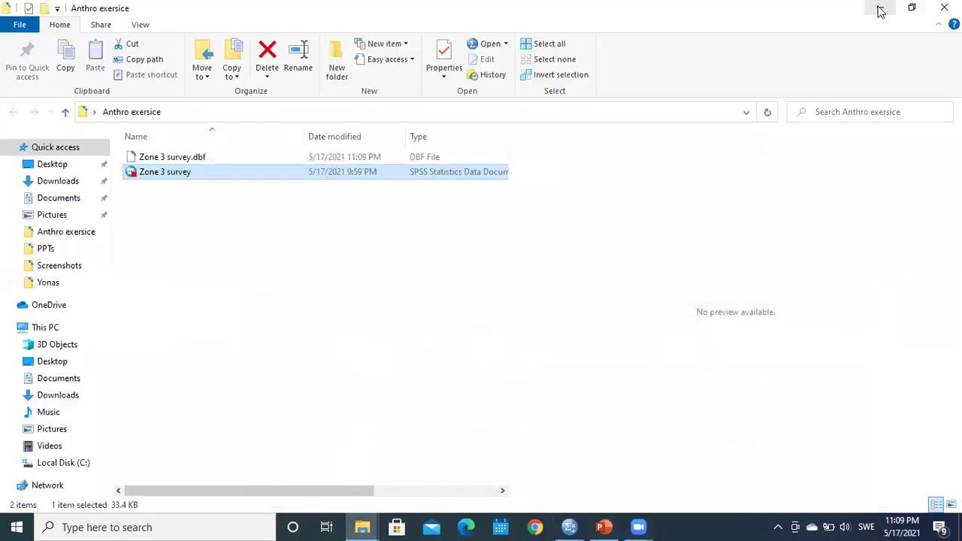
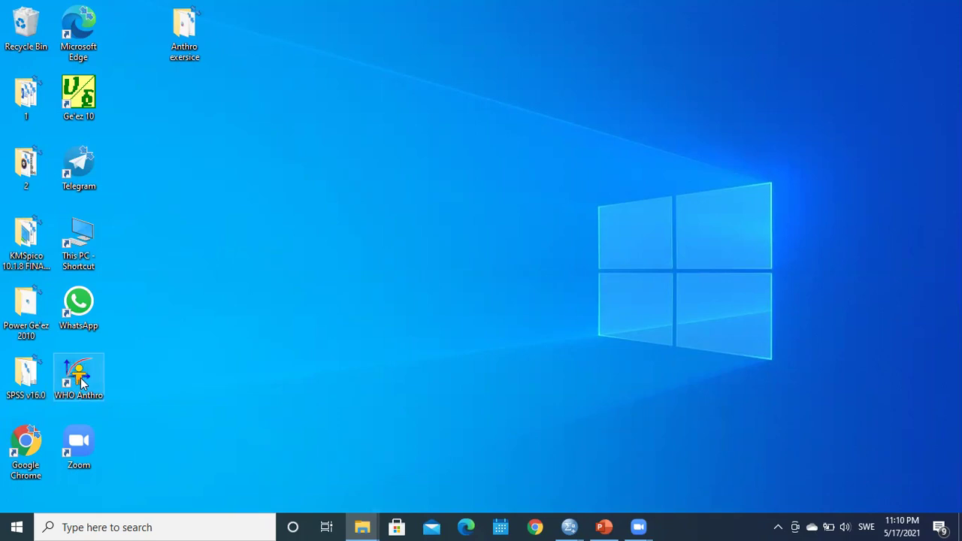
pyautogui.doubleClick(79, 376)
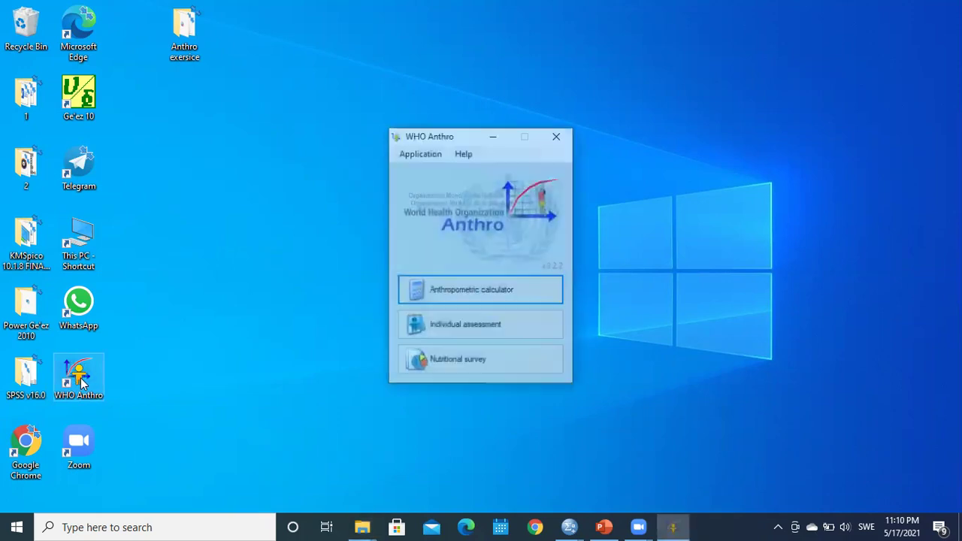
pyautogui.click(457, 361)
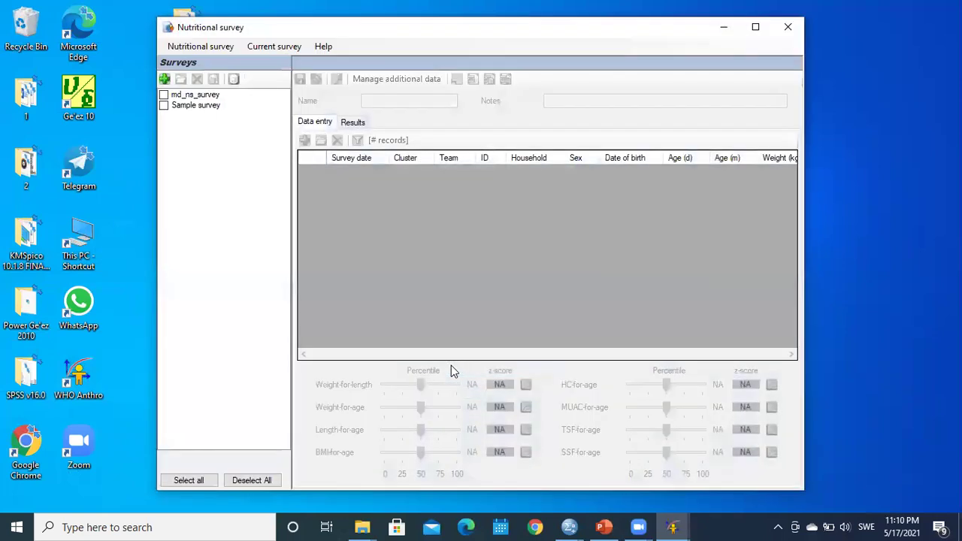
# Start importing Zone 3 survey.dbf from the Anthro exersice folder on the Desktop into the nutritional survey module
pyautogui.click(201, 46)
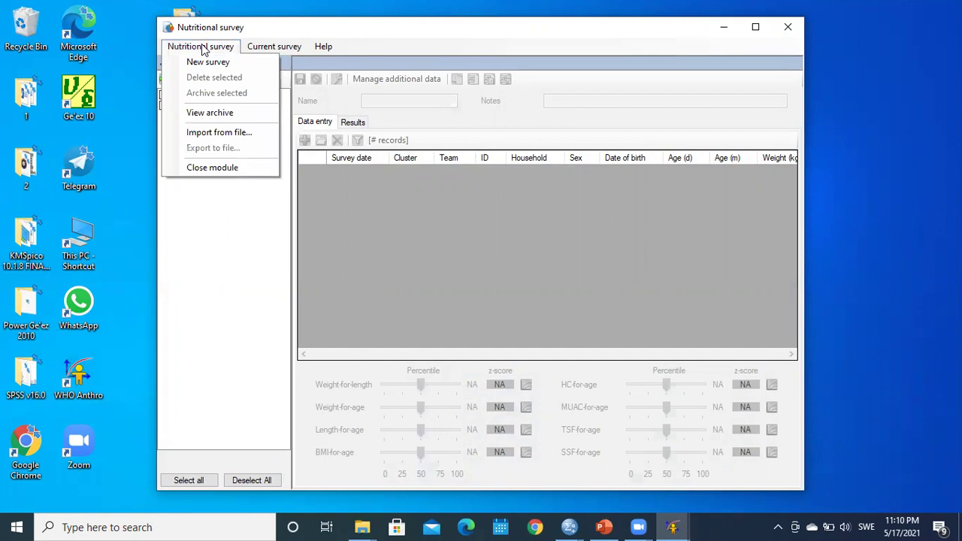
pyautogui.click(213, 135)
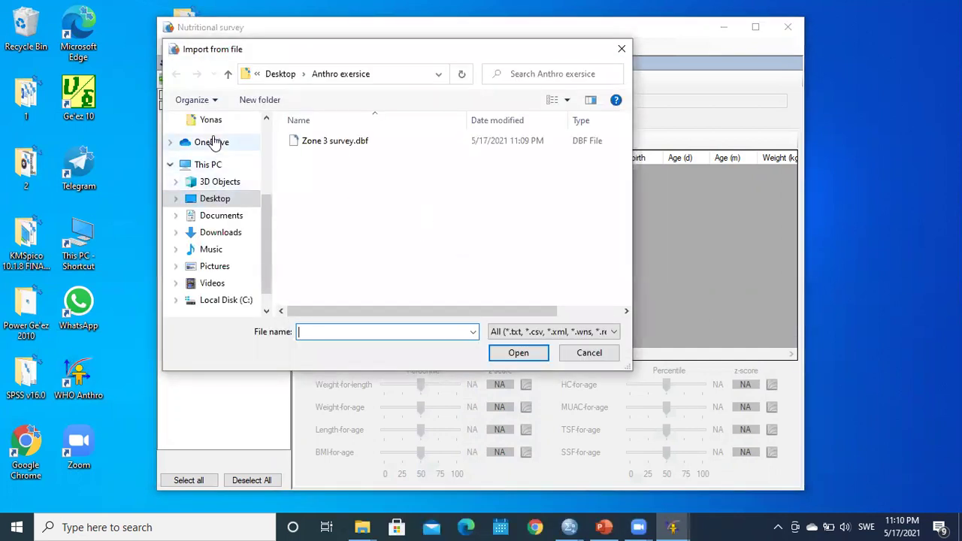
pyautogui.scroll(3, 264, 176)
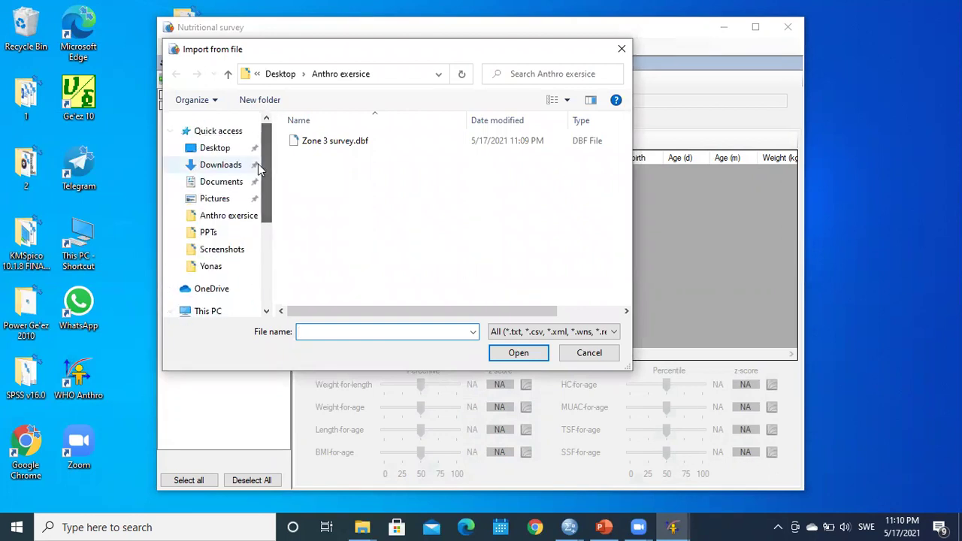
pyautogui.click(225, 183)
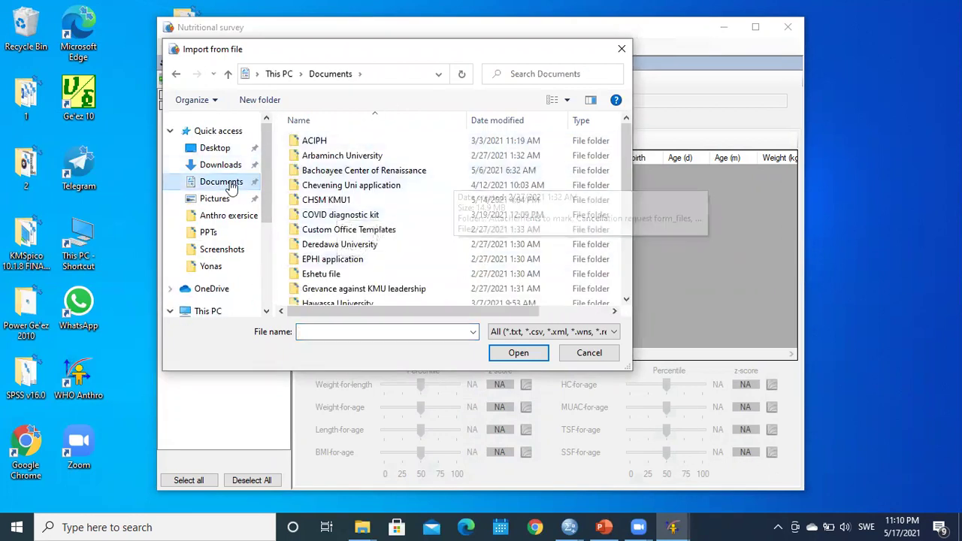
pyautogui.click(215, 148)
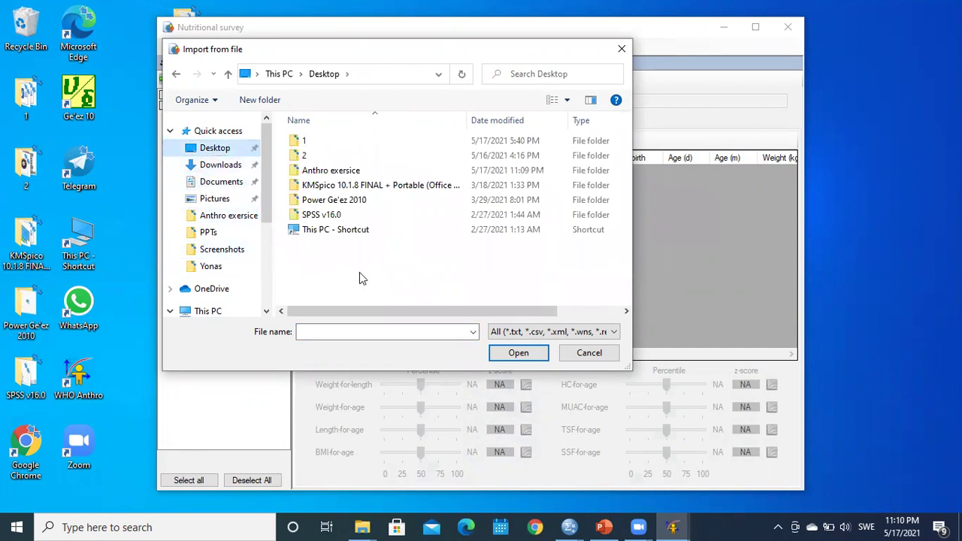
pyautogui.doubleClick(333, 171)
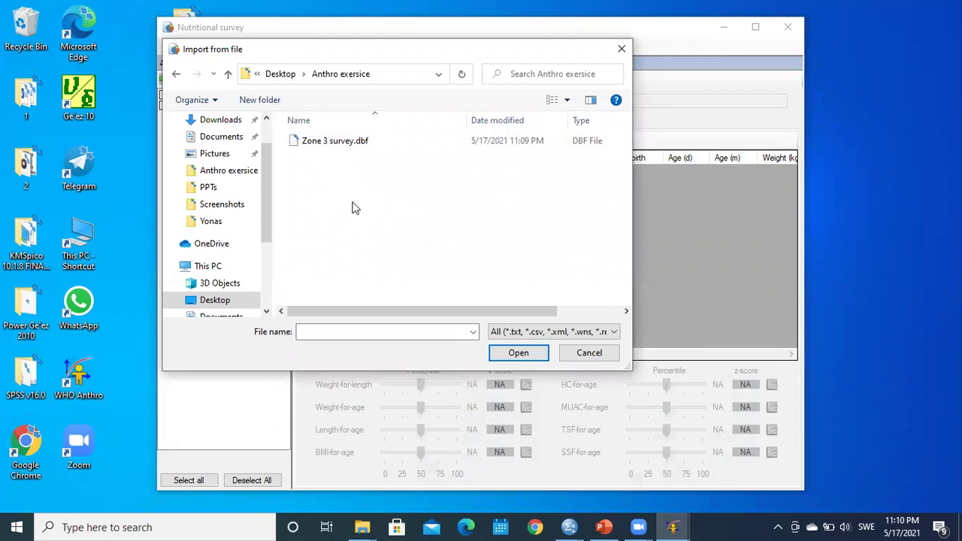
pyautogui.click(333, 145)
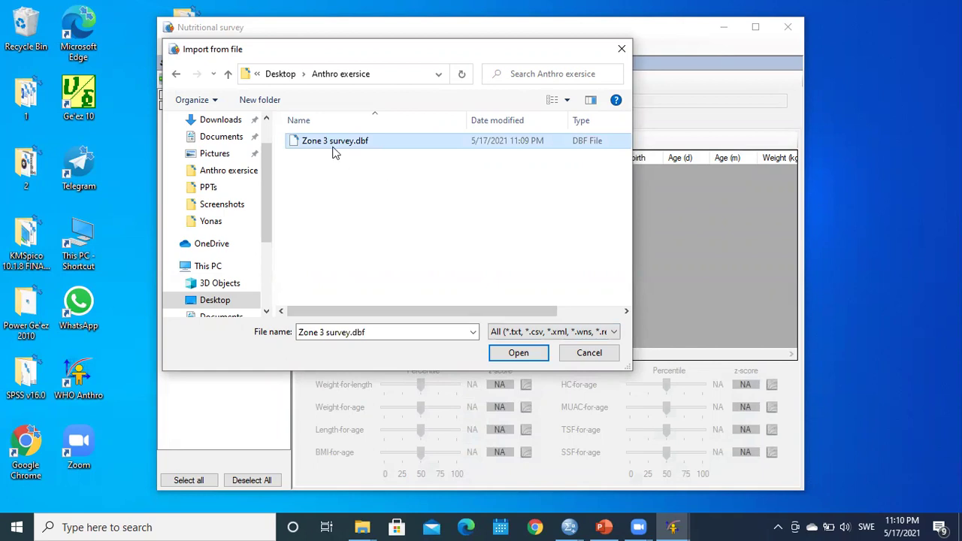
pyautogui.click(517, 355)
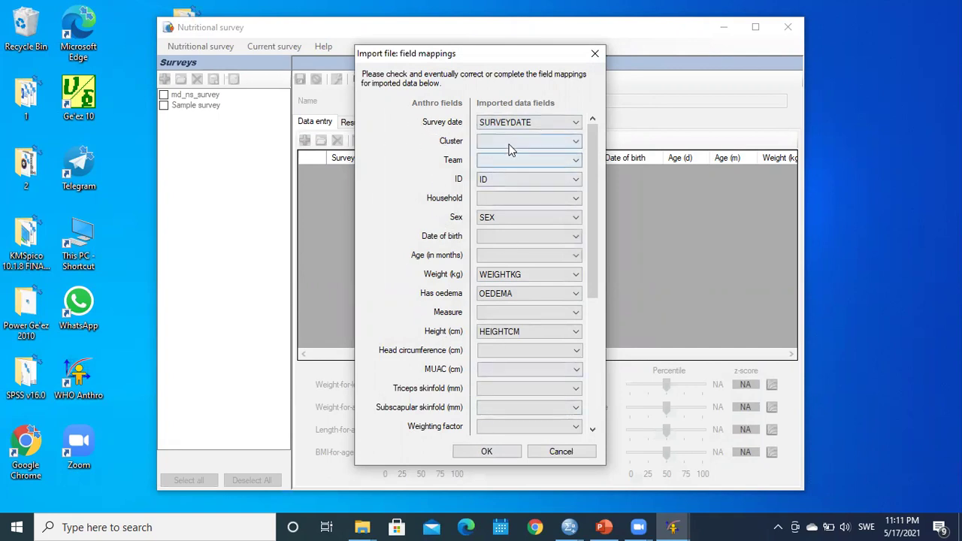
# Check the Survey date, ID and Sex mappings, keeping SURVEYDATE for Survey date, and map Date of birth to DATEOFBIRT
pyautogui.click(576, 124)
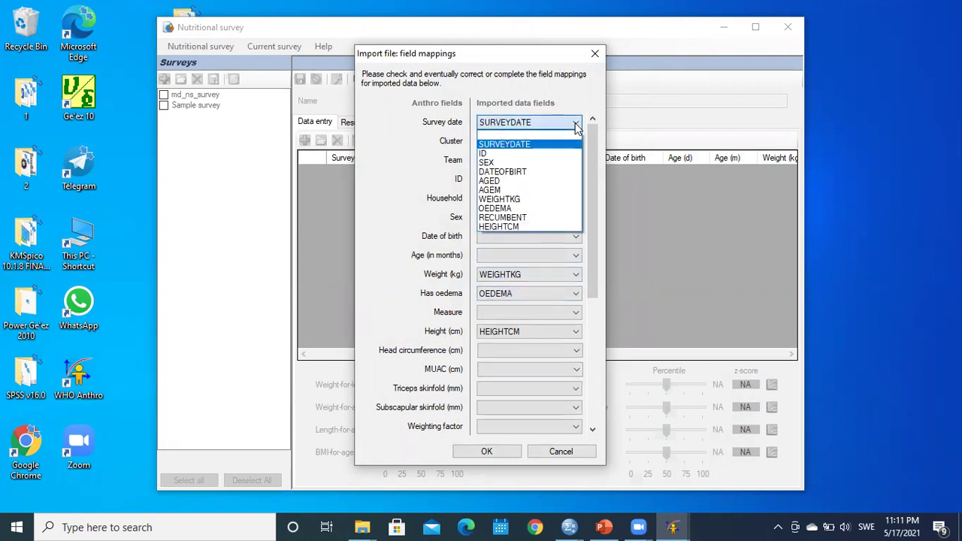
pyautogui.click(494, 145)
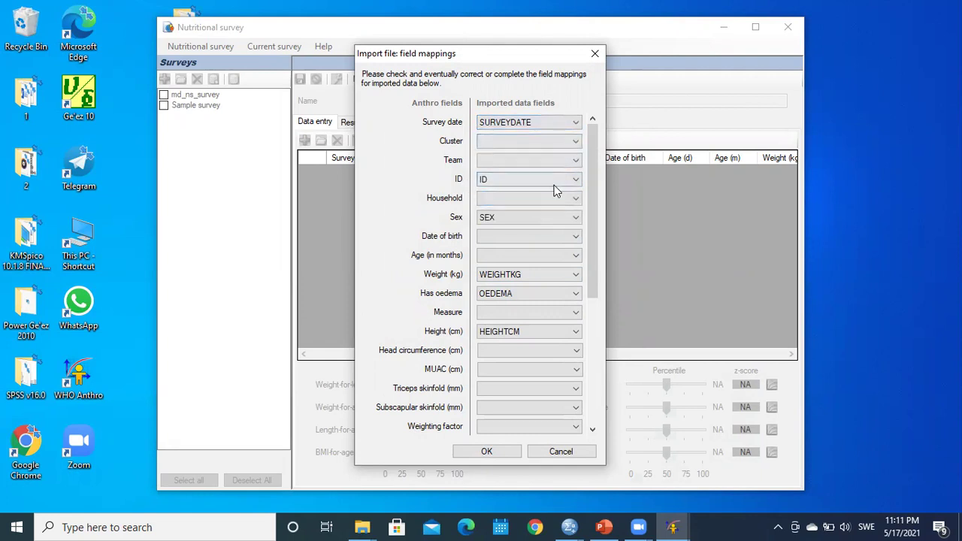
pyautogui.click(580, 179)
pyautogui.click(518, 214)
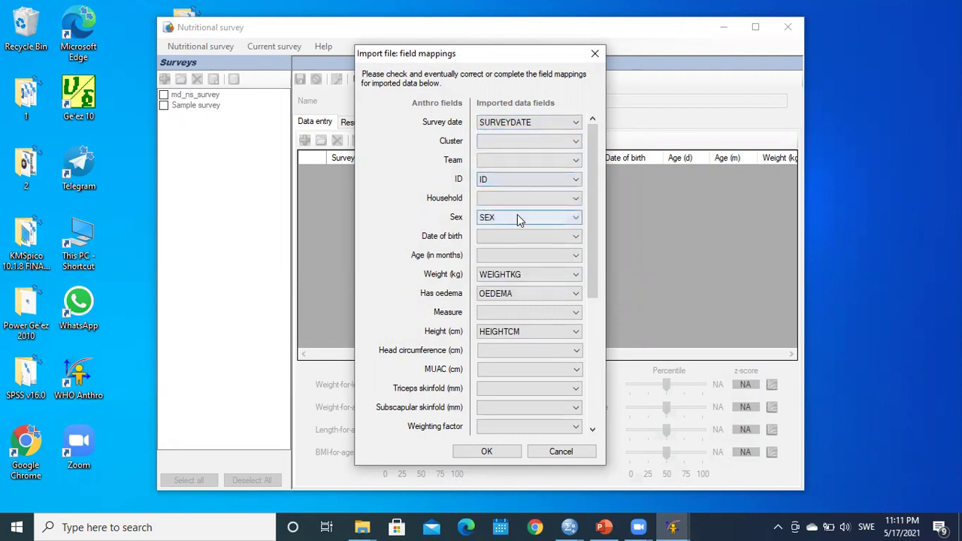
pyautogui.click(576, 238)
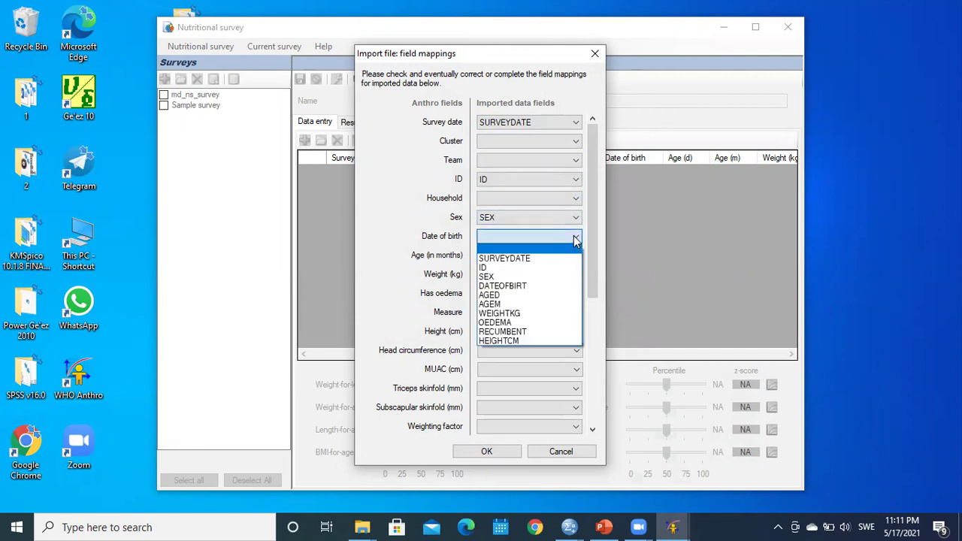
pyautogui.click(573, 286)
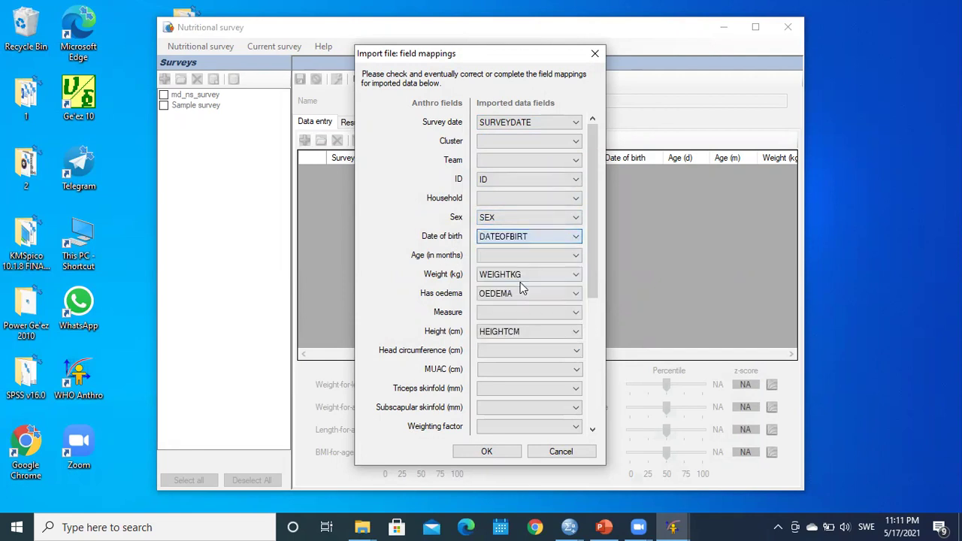
# Map Age (in months) to AGEM and Measure to RECUMBENT, and complete the import of the Zone 3 survey file
pyautogui.click(575, 257)
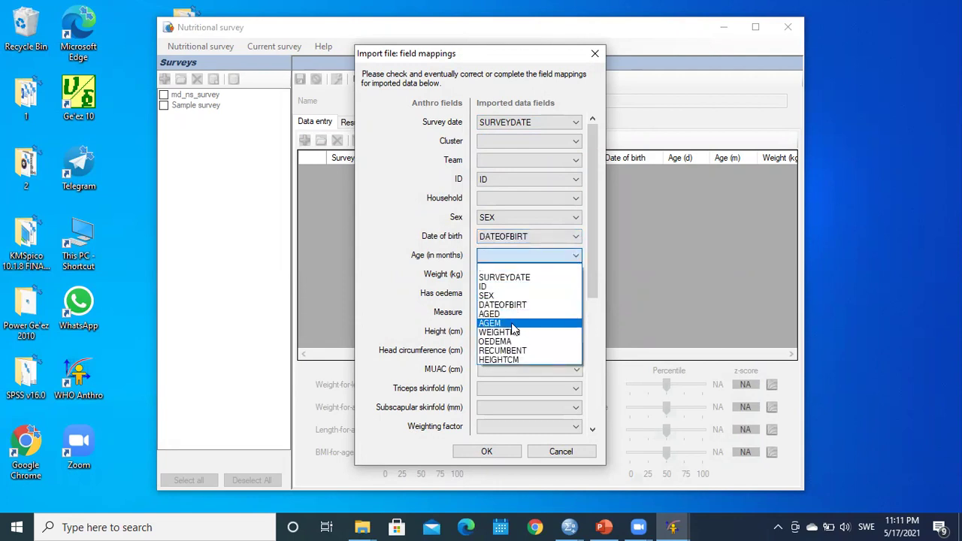
pyautogui.click(572, 323)
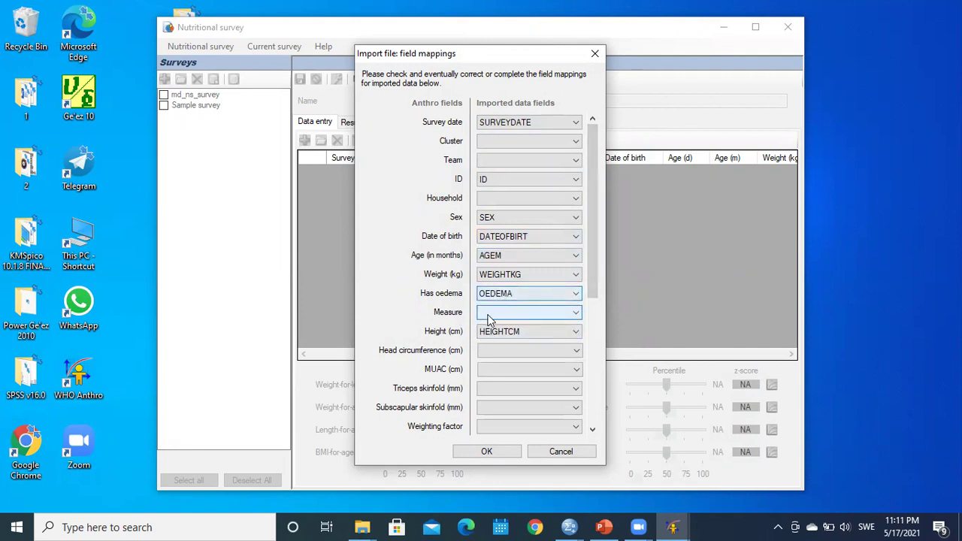
pyautogui.click(575, 315)
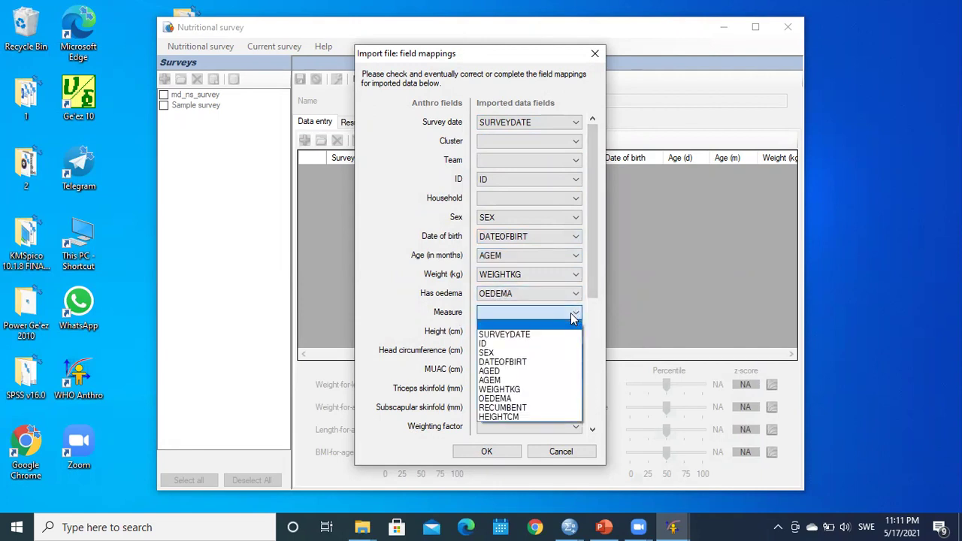
pyautogui.click(516, 408)
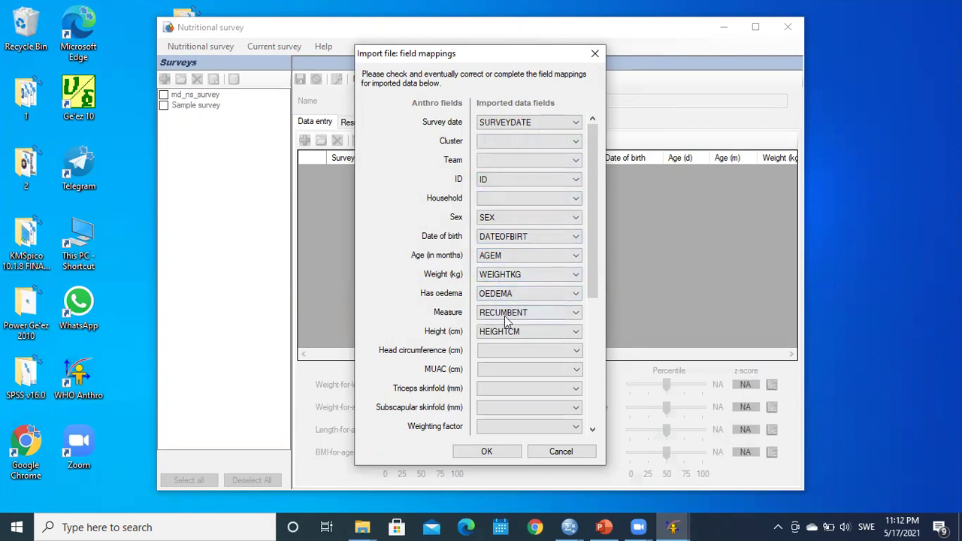
pyautogui.click(487, 452)
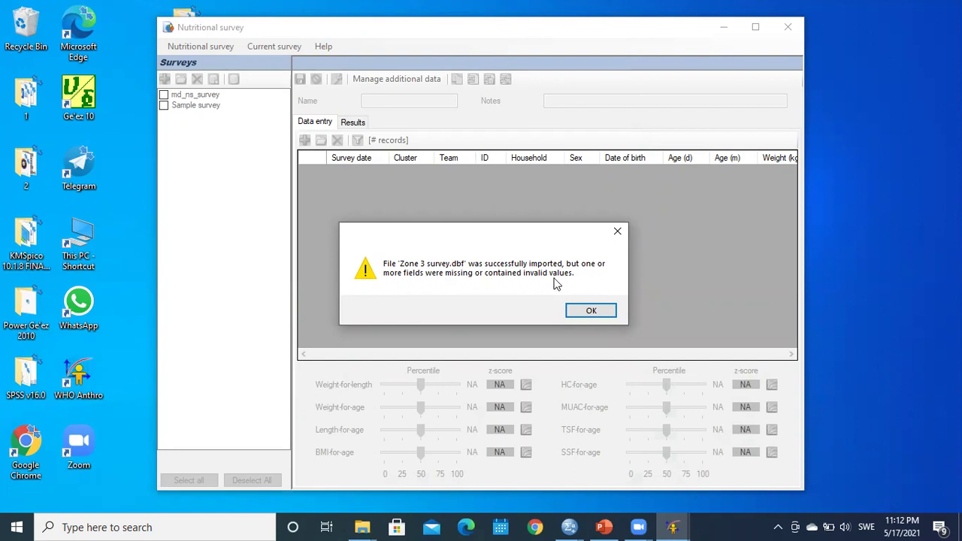
pyautogui.click(588, 311)
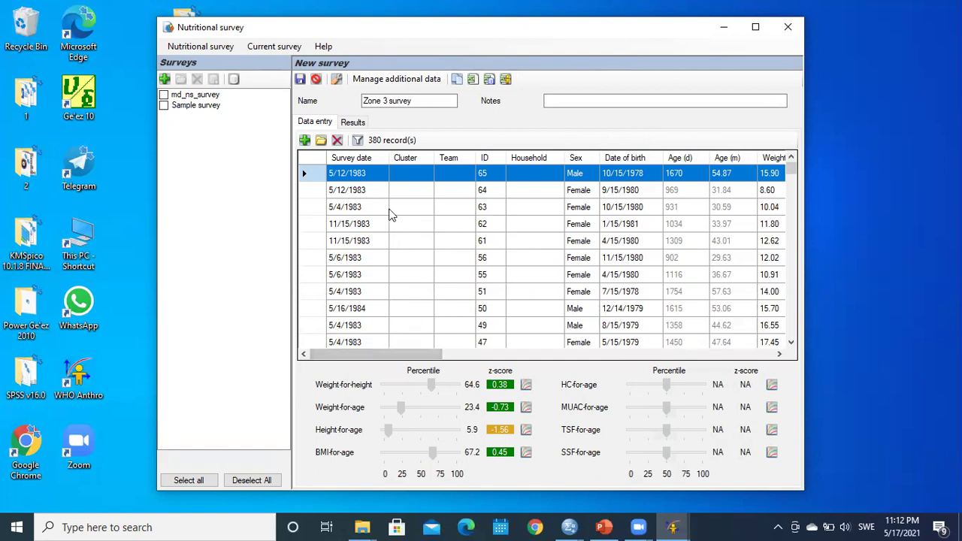
# Sort the imported records by the Flag column and inspect the flagged z-scores at the end of the list
pyautogui.moveTo(421, 354); pyautogui.dragTo(589, 349)
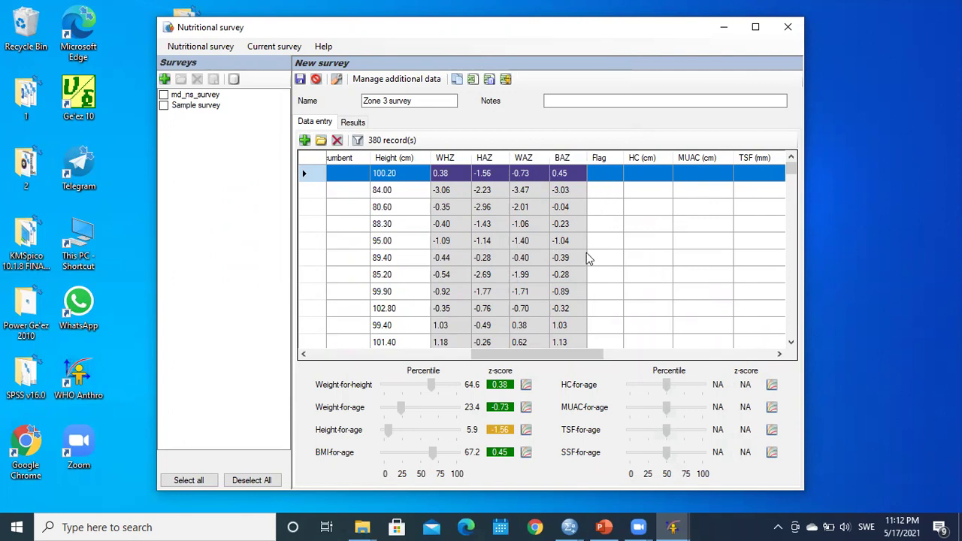
pyautogui.click(561, 275)
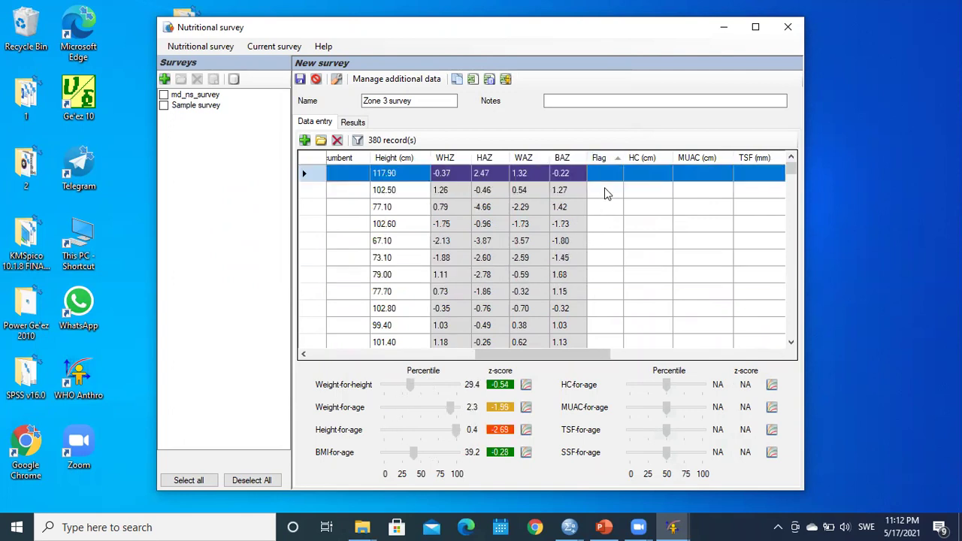
pyautogui.scroll(-5, 604, 226)
pyautogui.scroll(-10, 604, 239)
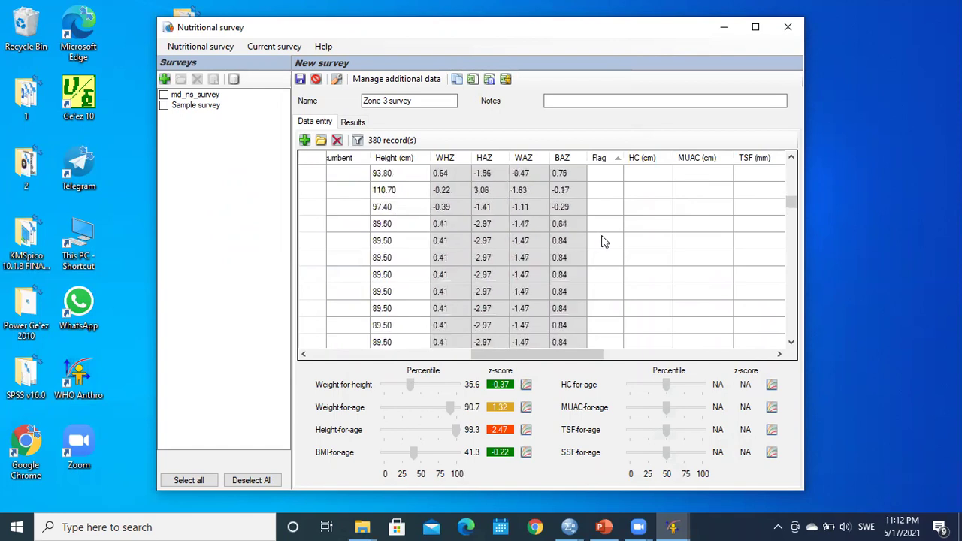
pyautogui.scroll(-15, 606, 241)
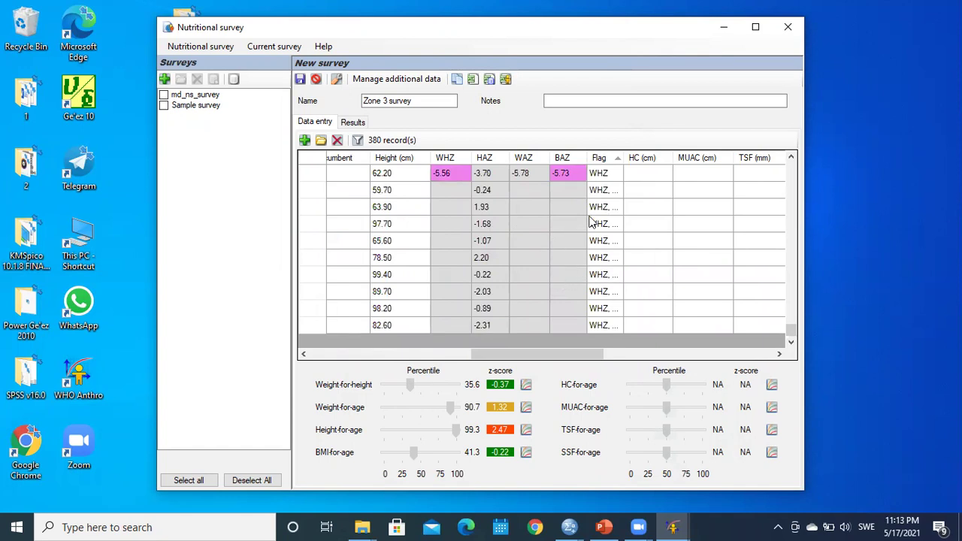
pyautogui.click(611, 279)
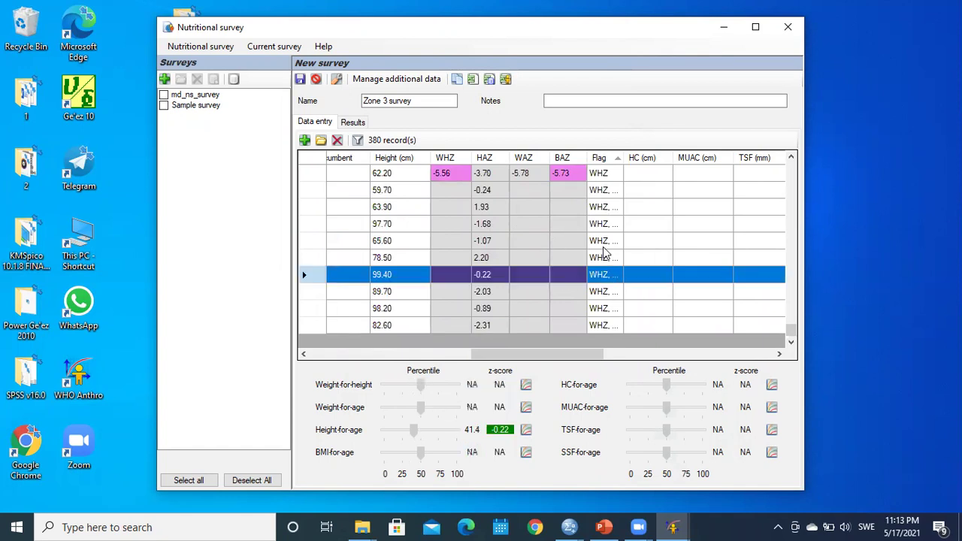
pyautogui.click(603, 246)
# Return to the first records and review the columns from the z-scores back to Survey date
pyautogui.scroll(10, 594, 214)
pyautogui.click(796, 275)
pyautogui.moveTo(797, 280); pyautogui.dragTo(793, 169)
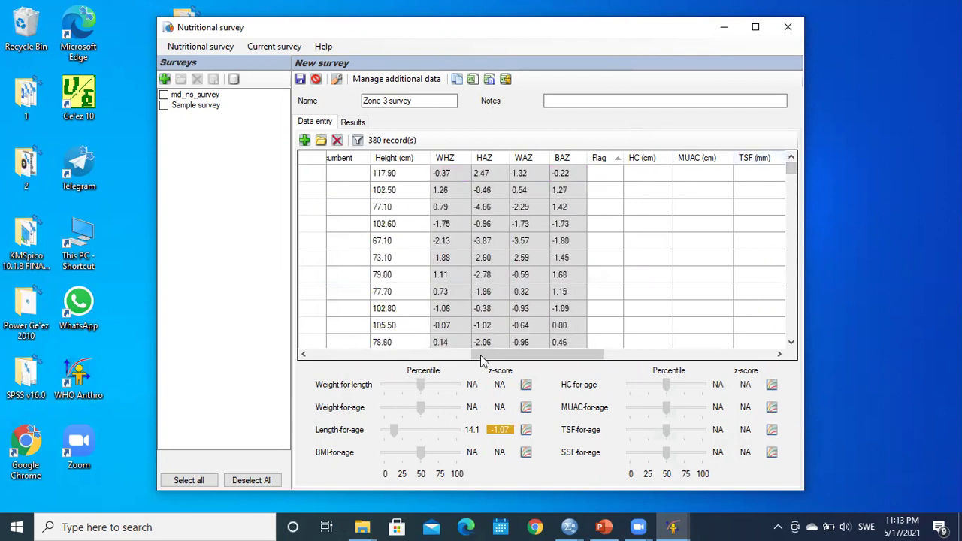
pyautogui.moveTo(483, 354)
pyautogui.mouseDown()
pyautogui.moveTo(441, 354)
pyautogui.moveTo(489, 351)
pyautogui.mouseUp()
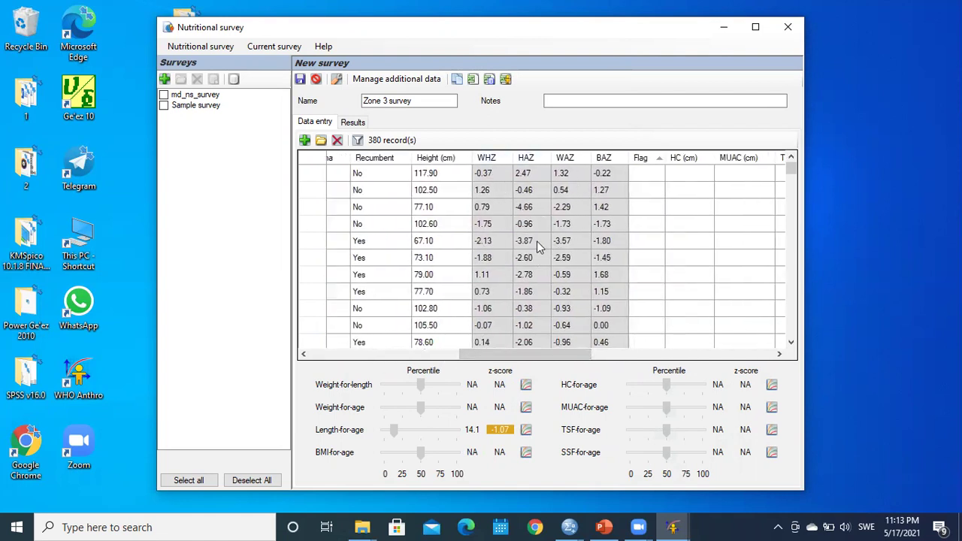
pyautogui.moveTo(478, 357)
pyautogui.mouseDown()
pyautogui.moveTo(413, 356)
pyautogui.moveTo(529, 366)
pyautogui.mouseUp()
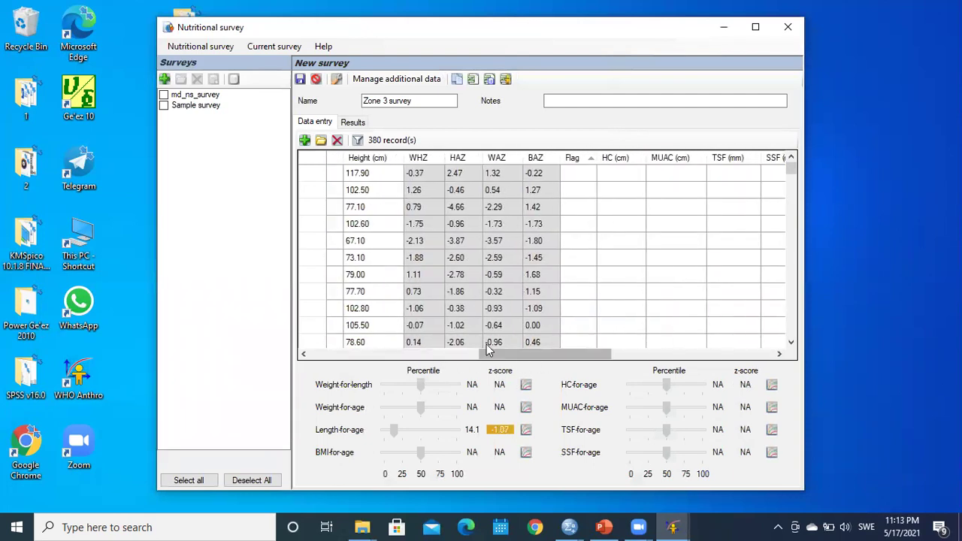
pyautogui.moveTo(496, 353); pyautogui.dragTo(321, 354)
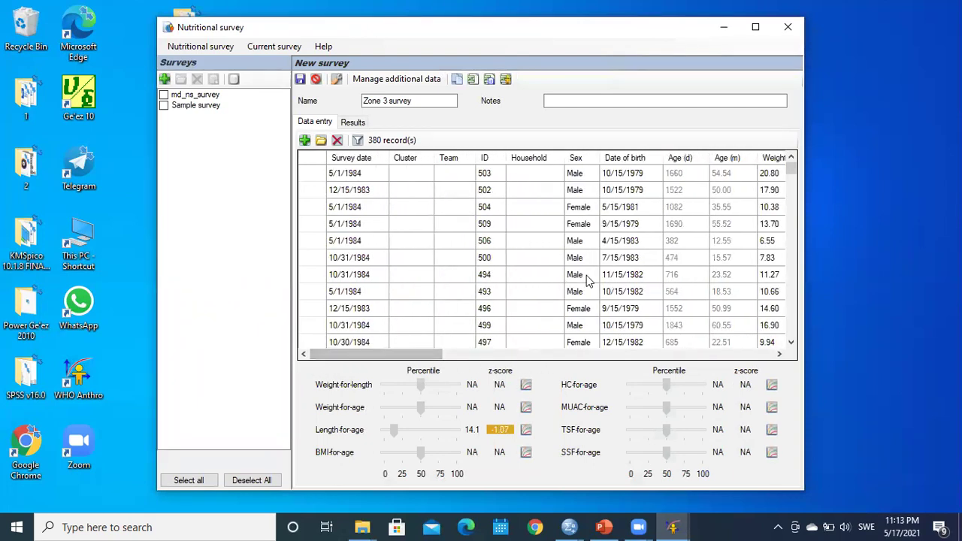
# Maximize the Nutritional survey window and copy all Zone 3 survey records to the clipboard
pyautogui.click(755, 27)
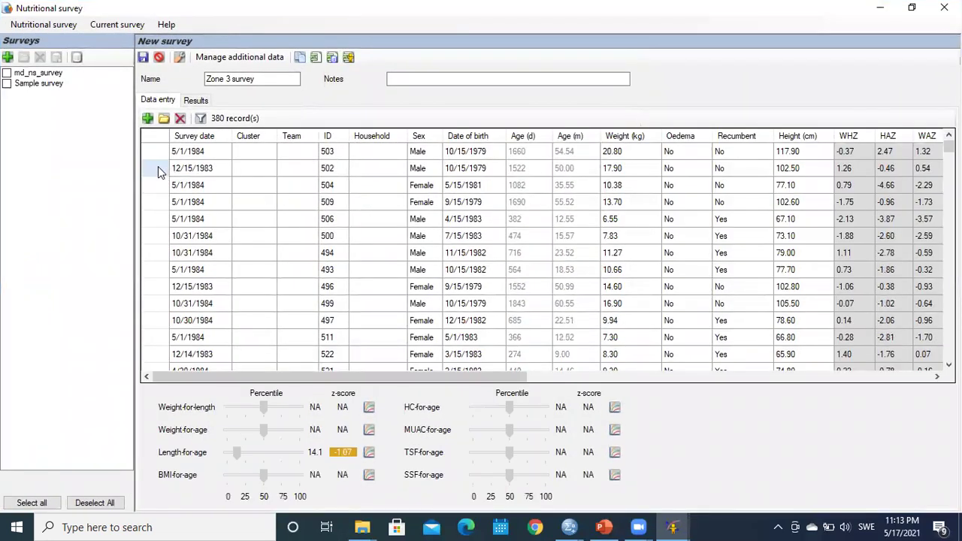
pyautogui.click(158, 169)
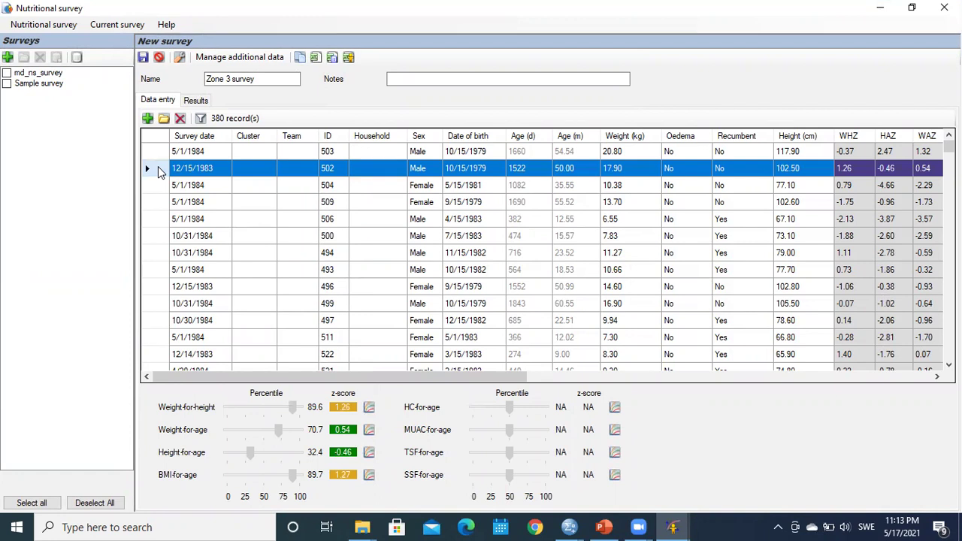
pyautogui.hotkey('ctrl', 'a')
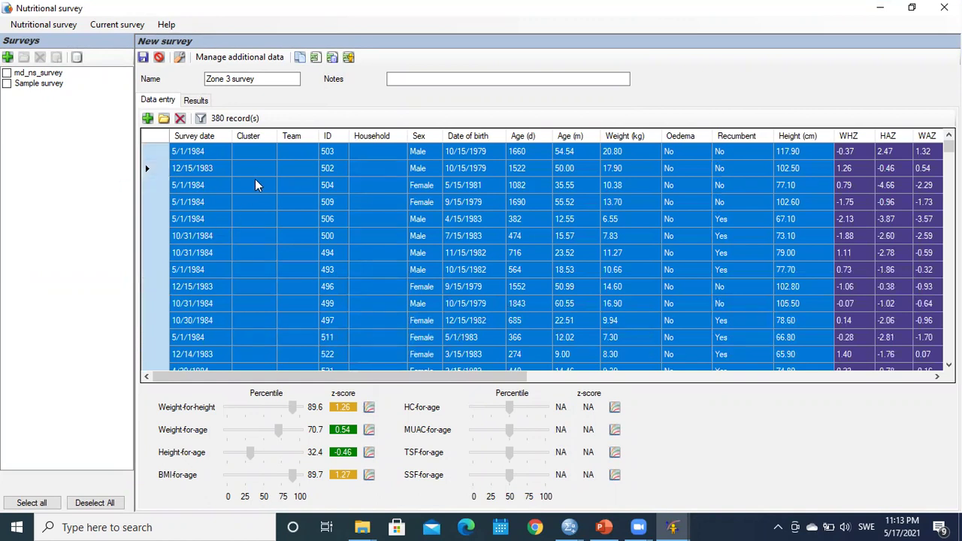
pyautogui.click(300, 58)
# Minimize the survey window, start Excel and create a blank workbook
pyautogui.click(888, 7)
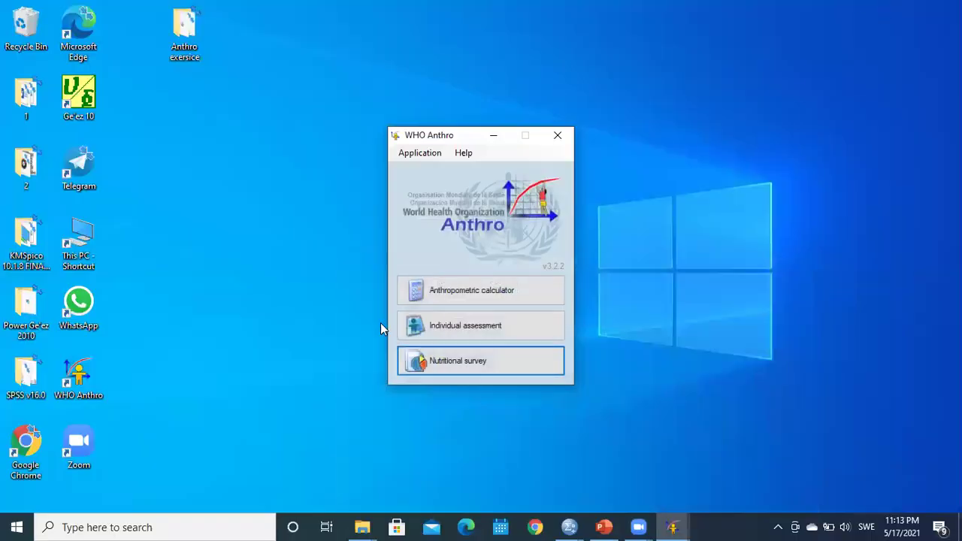
pyautogui.click(99, 527)
pyautogui.write('e')
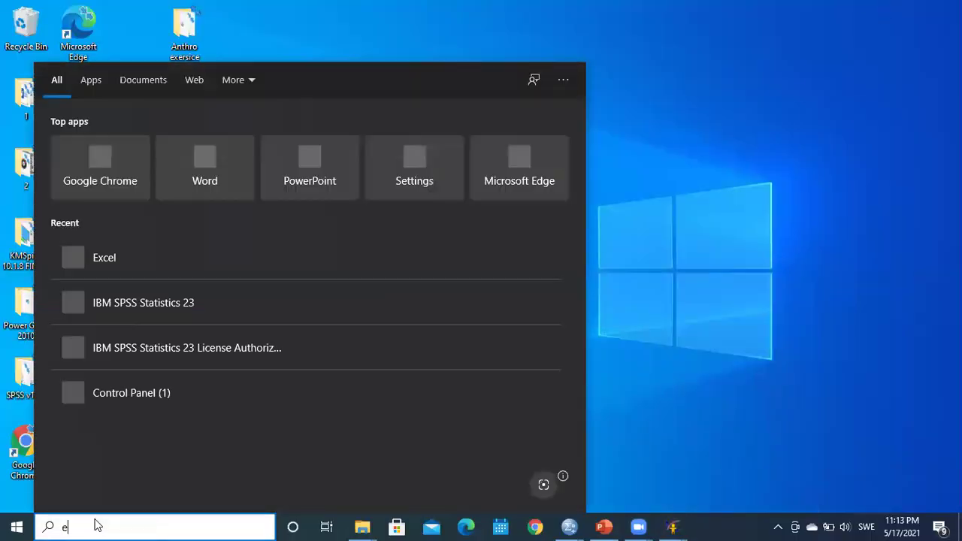
pyautogui.write('xce')
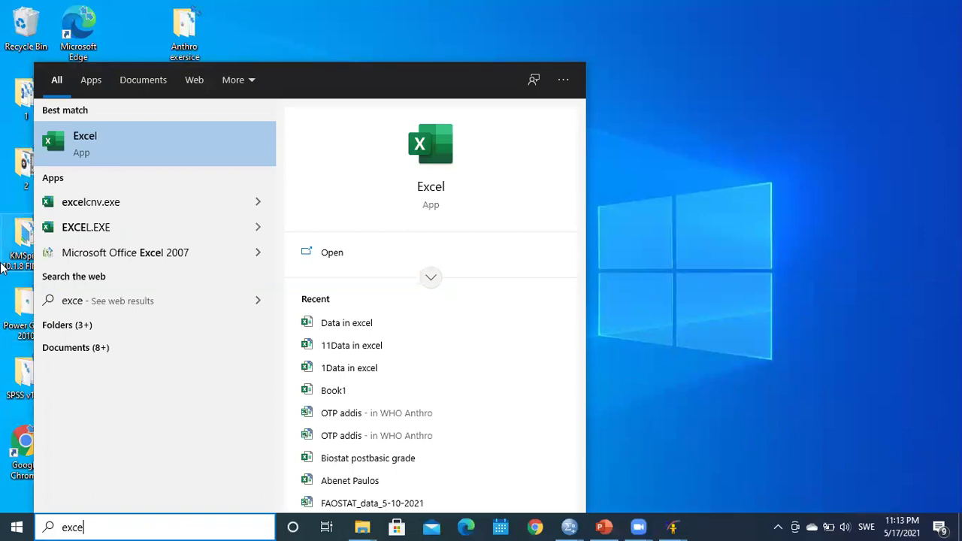
pyautogui.click(101, 140)
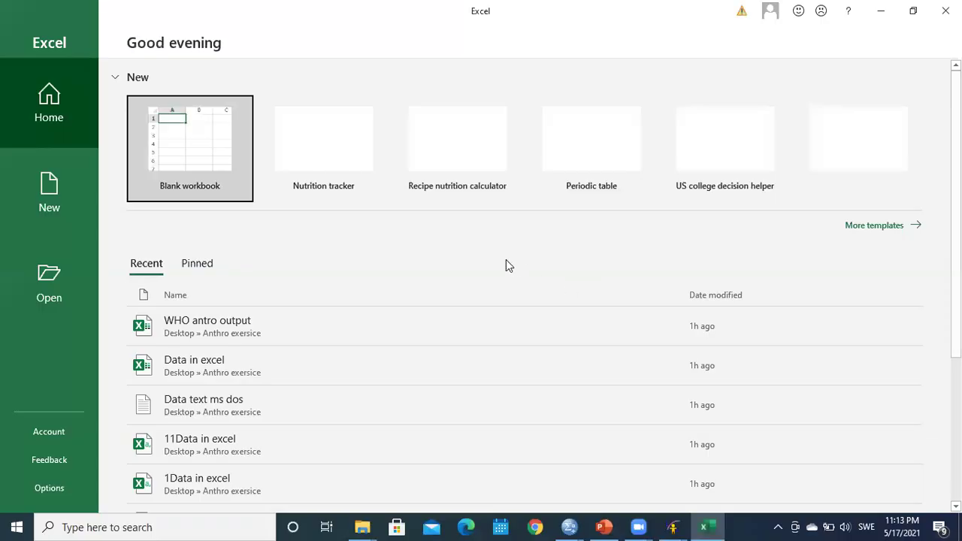
pyautogui.click(188, 156)
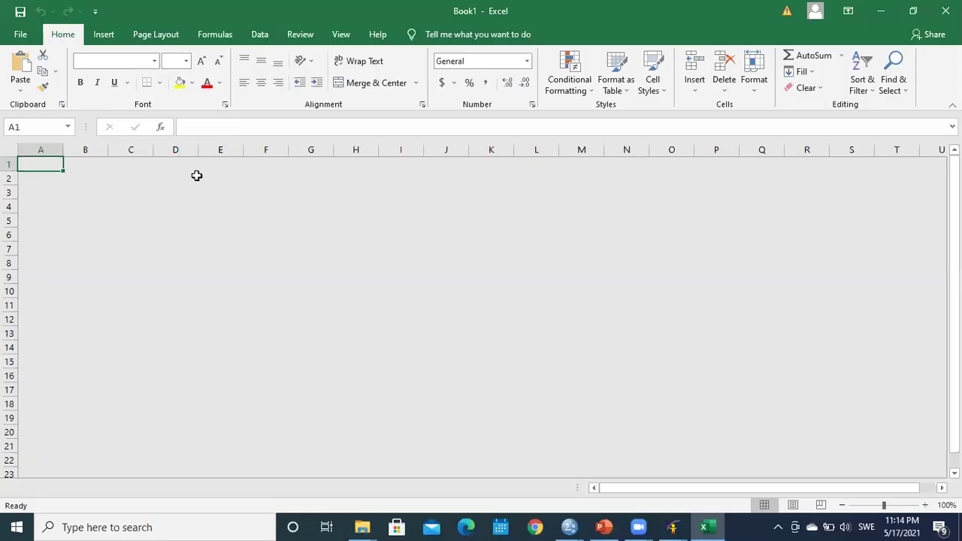
# Paste the copied survey records into Sheet1 starting at cell A1
pyautogui.rightClick(35, 164)
pyautogui.press('Escape')
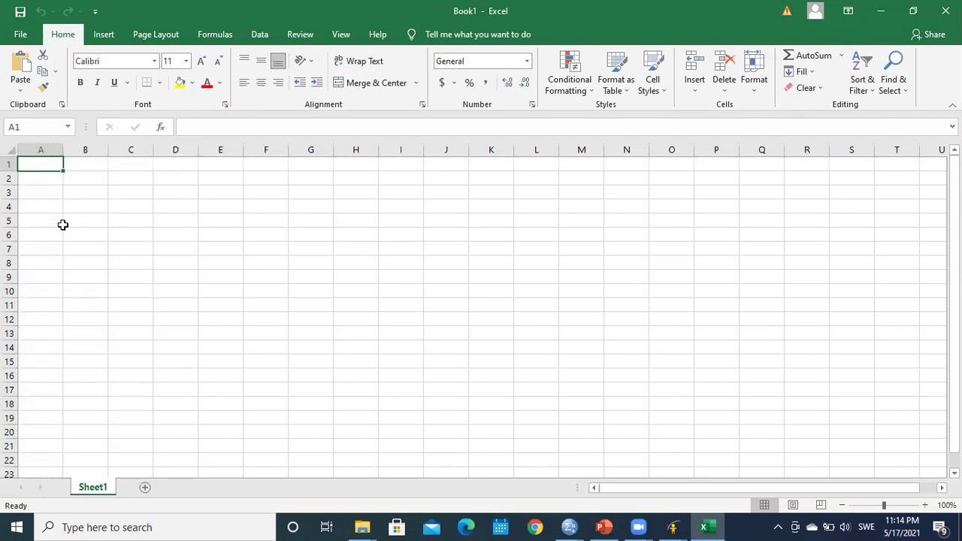
pyautogui.hotkey('ctrl', 'v')
pyautogui.click(123, 280)
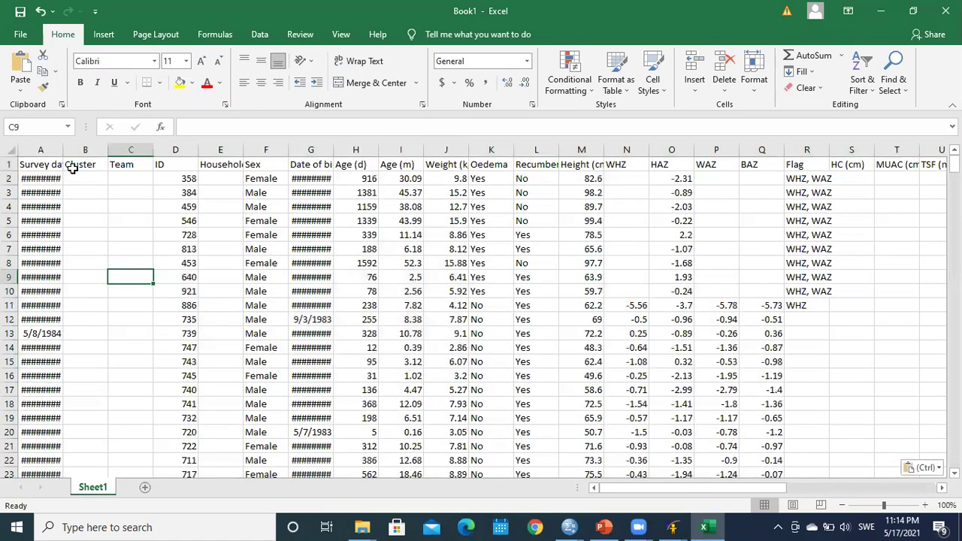
# Widen the Survey date, Date of birth and Flag columns so their contents fit
pyautogui.moveTo(63, 150); pyautogui.dragTo(94, 151)
pyautogui.moveTo(369, 151); pyautogui.dragTo(386, 150)
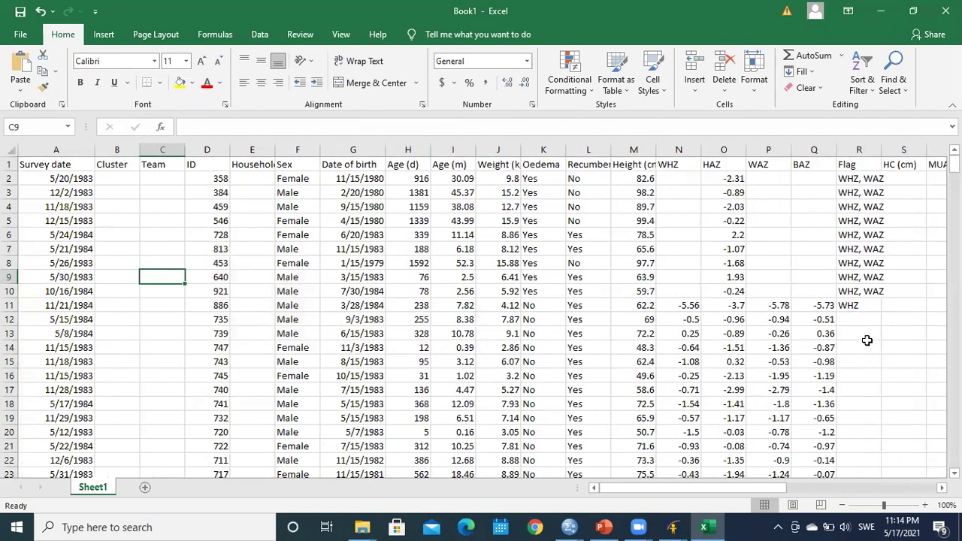
pyautogui.moveTo(882, 150); pyautogui.dragTo(926, 151)
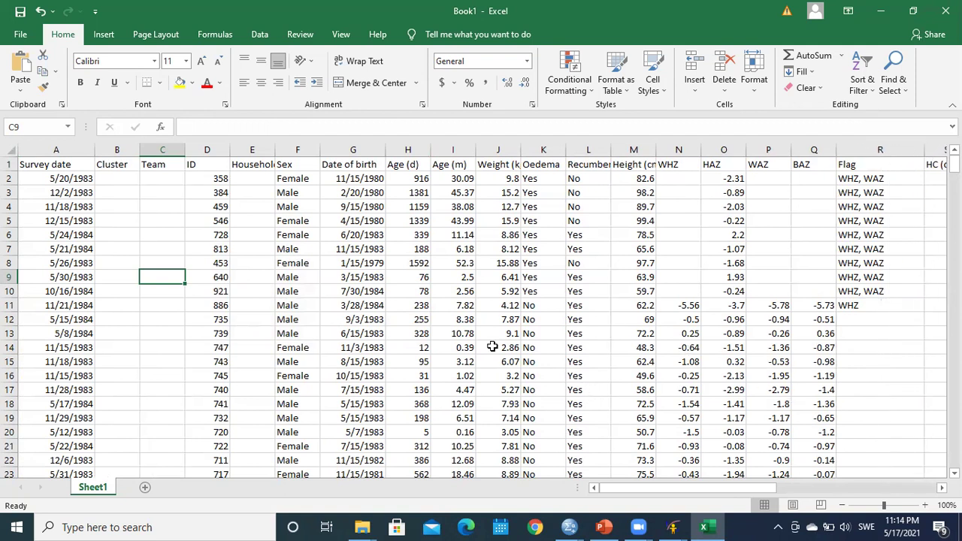
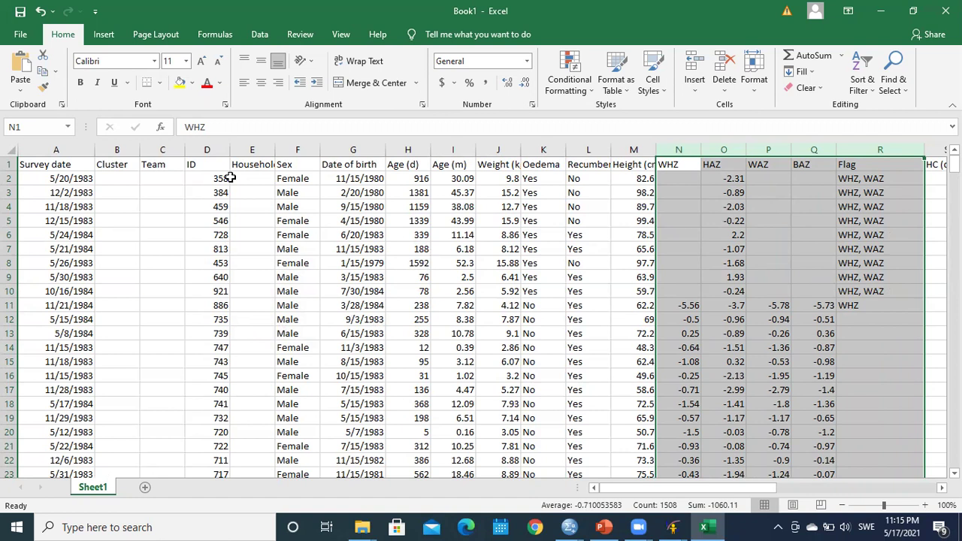
# Select the ID column, followed by the block of columns from Household through Height (cm)
pyautogui.click(200, 151)
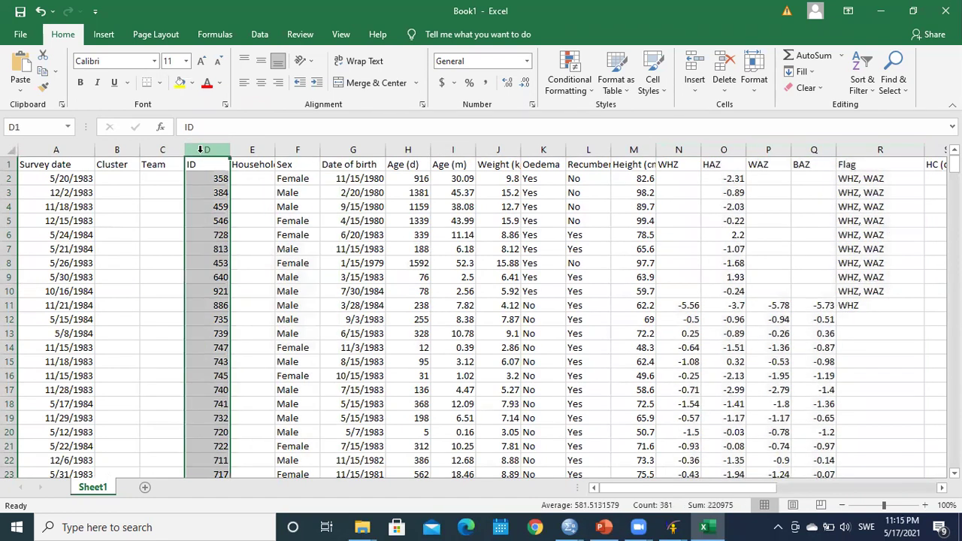
pyautogui.click(247, 152)
pyautogui.moveTo(246, 152); pyautogui.dragTo(624, 163)
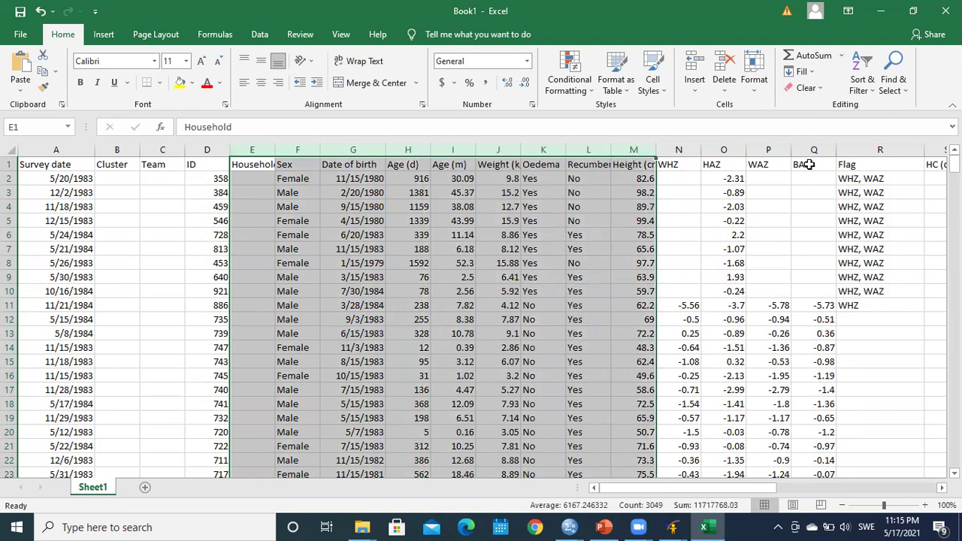
# Delete the selected block of columns from Household through Height (cm)
pyautogui.rightClick(301, 151)
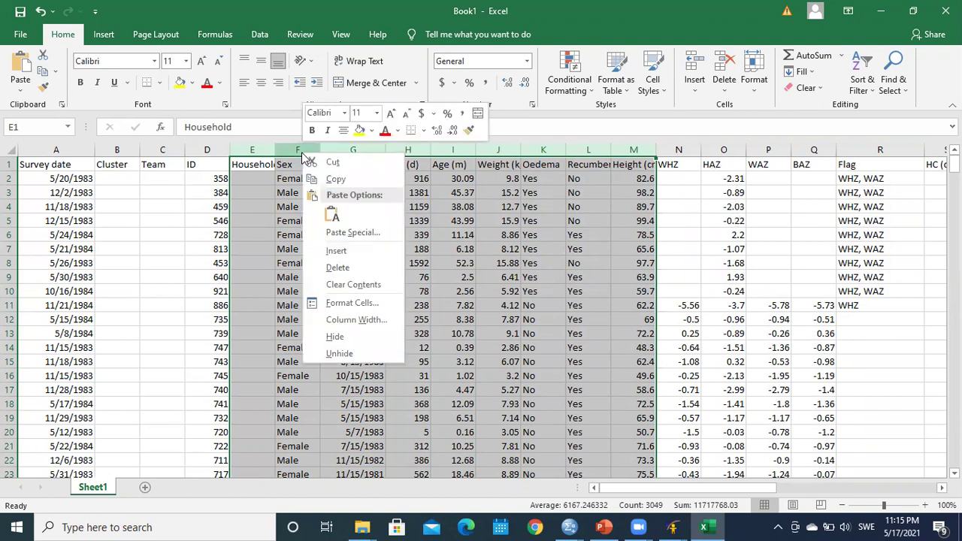
pyautogui.click(345, 268)
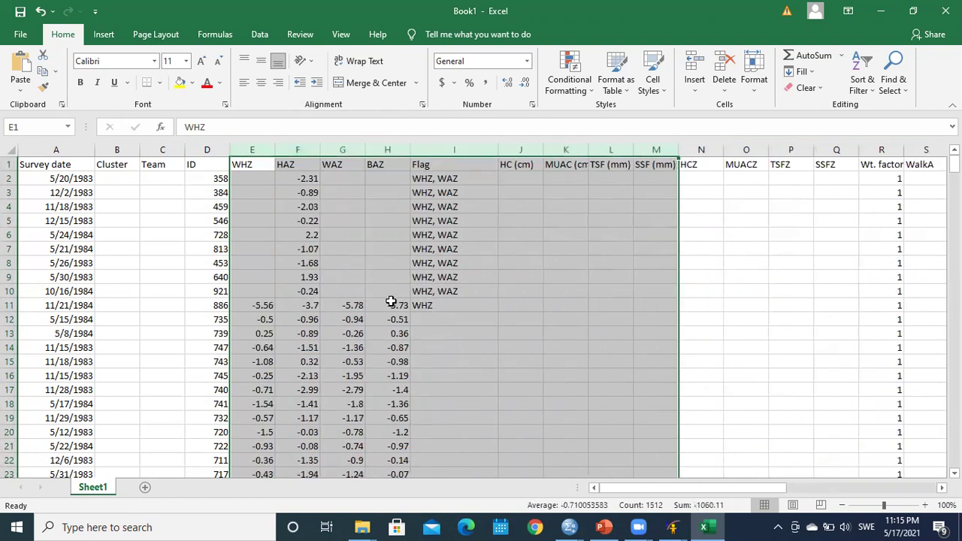
pyautogui.click(519, 319)
# Delete the block of columns from HC (cm) through WalkA
pyautogui.moveTo(517, 149); pyautogui.dragTo(928, 149)
pyautogui.rightClick(728, 179)
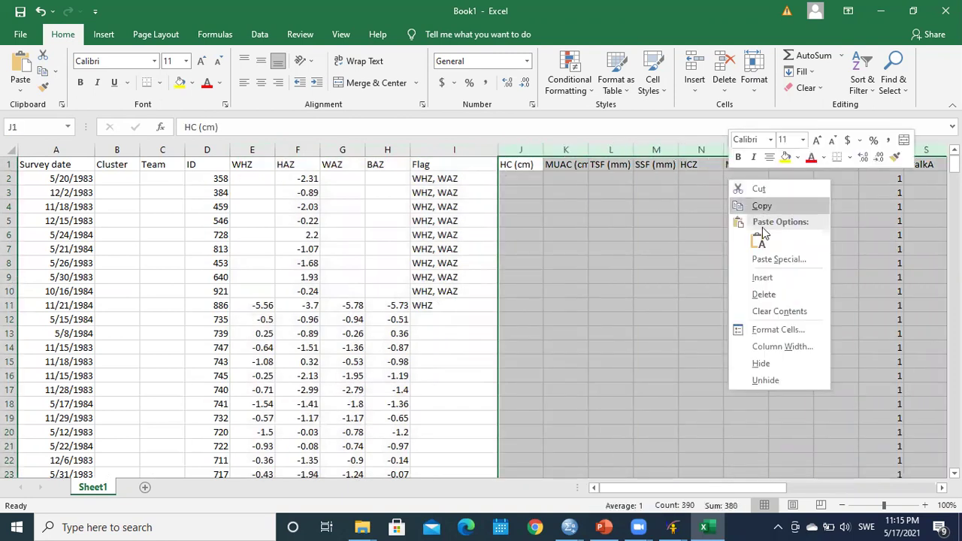
pyautogui.click(767, 293)
pyautogui.moveTo(531, 149); pyautogui.dragTo(812, 165)
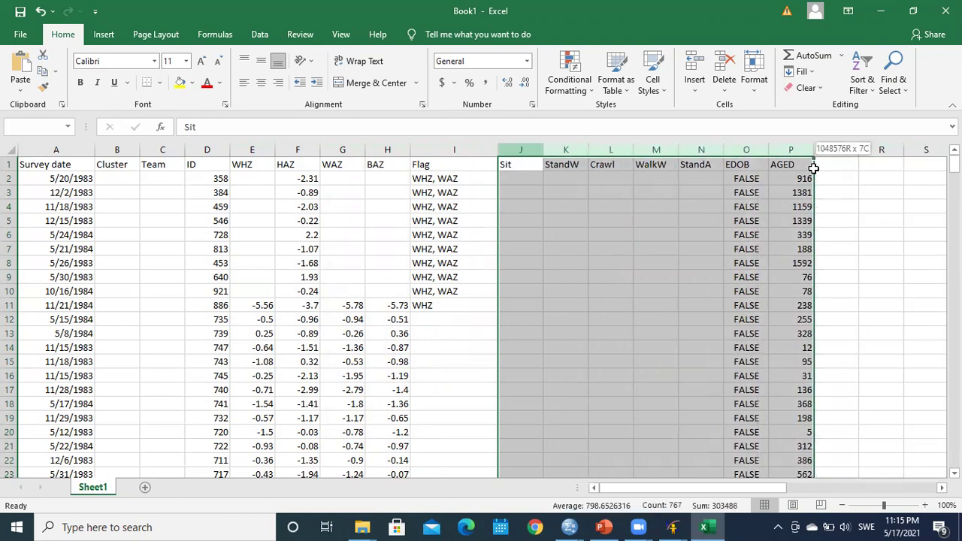
pyautogui.rightClick(715, 176)
pyautogui.click(748, 241)
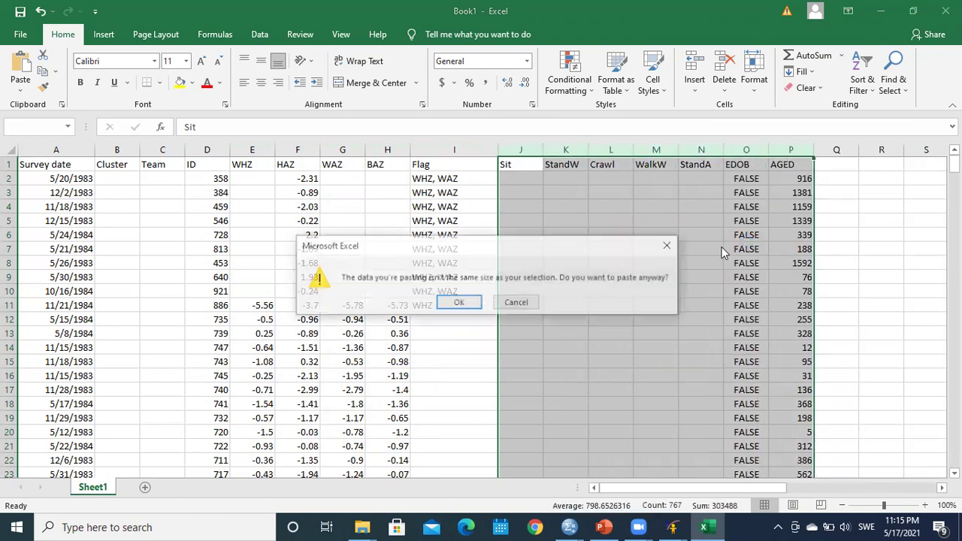
pyautogui.click(670, 245)
pyautogui.click(626, 262)
# Delete the block of columns from Sit through AGED to the end of the data
pyautogui.moveTo(524, 149); pyautogui.dragTo(799, 208)
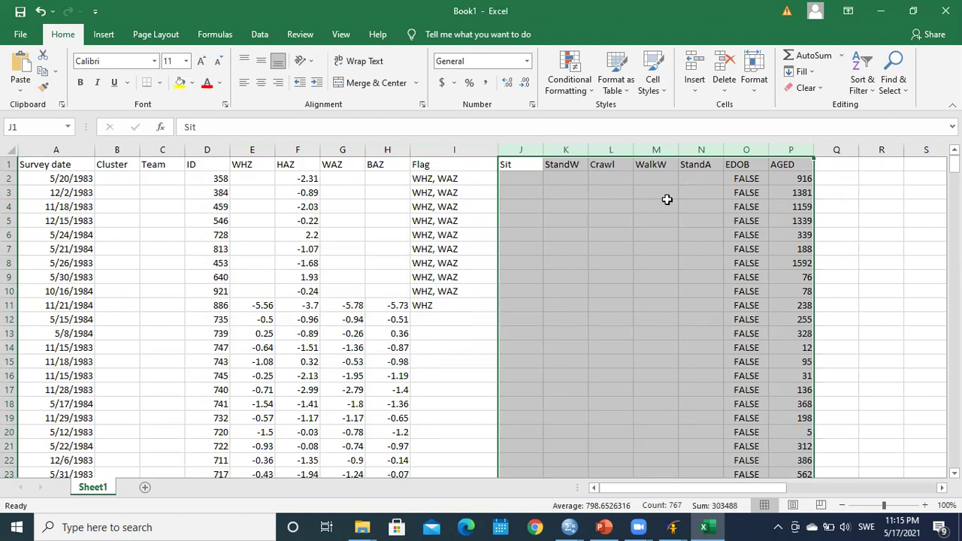
pyautogui.rightClick(667, 200)
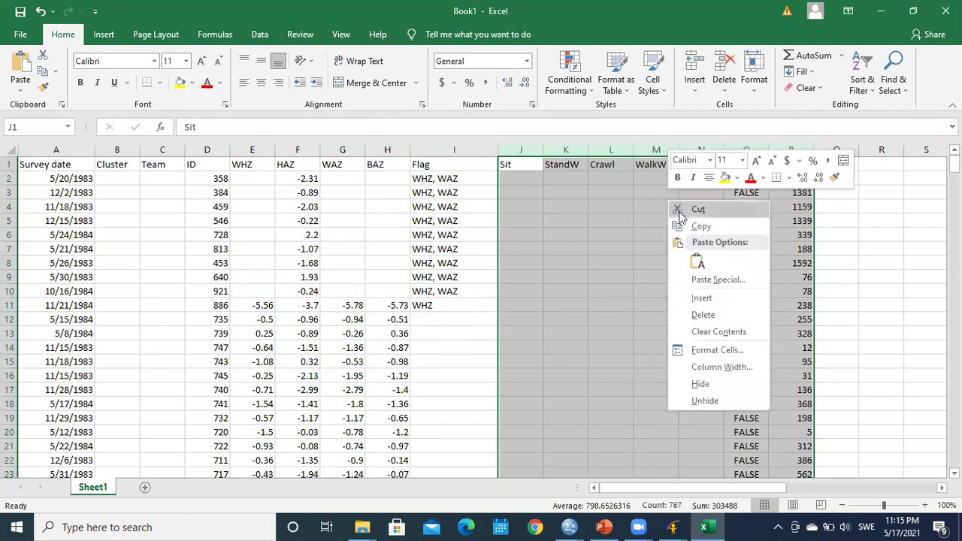
pyautogui.click(700, 316)
pyautogui.moveTo(865, 304); pyautogui.dragTo(865, 293)
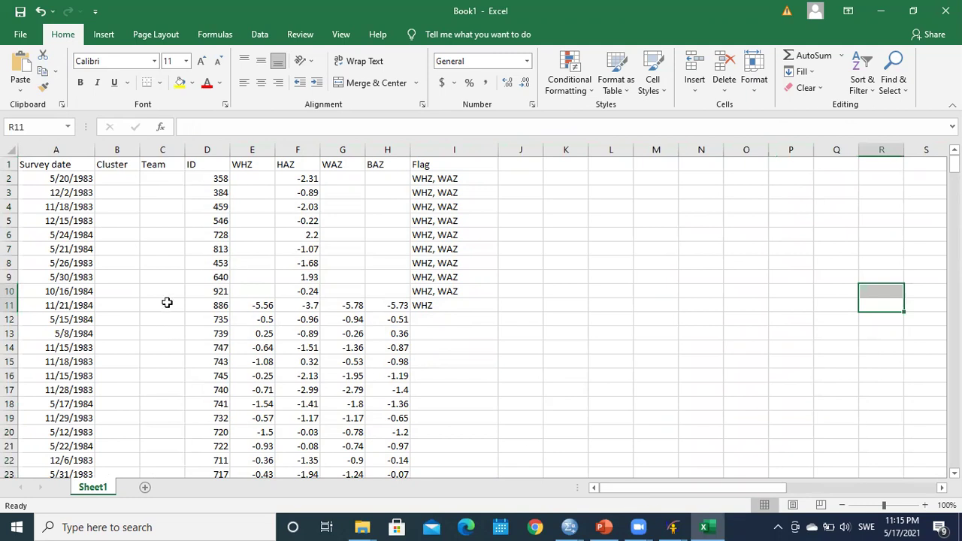
# Delete the Survey date, Cluster and Team columns so the sheet starts with the ID column
pyautogui.moveTo(56, 150); pyautogui.dragTo(159, 147)
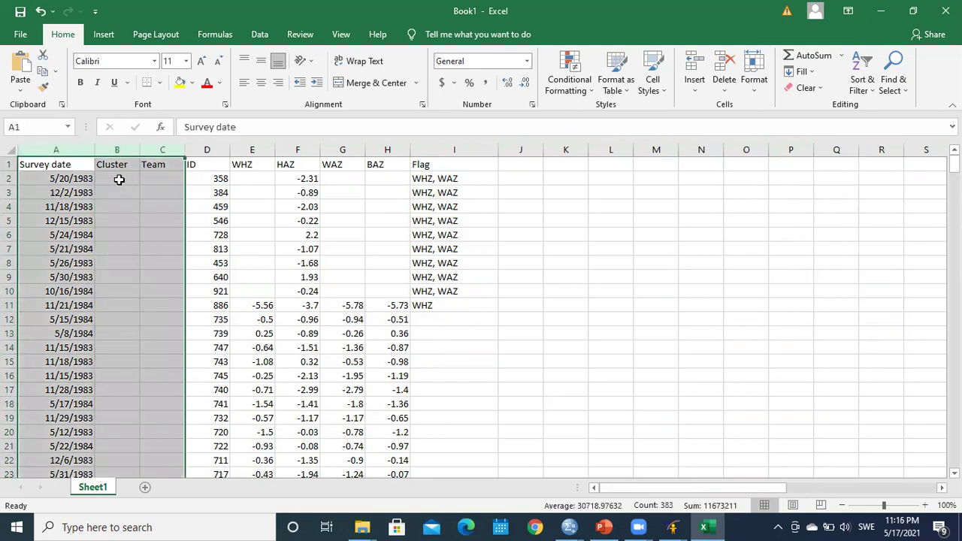
pyautogui.rightClick(119, 180)
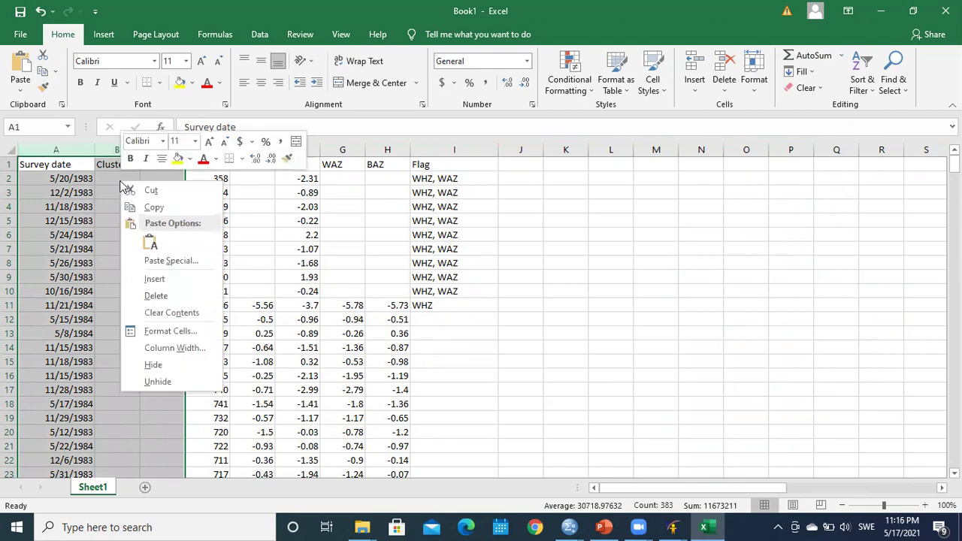
pyautogui.click(156, 296)
pyautogui.click(365, 333)
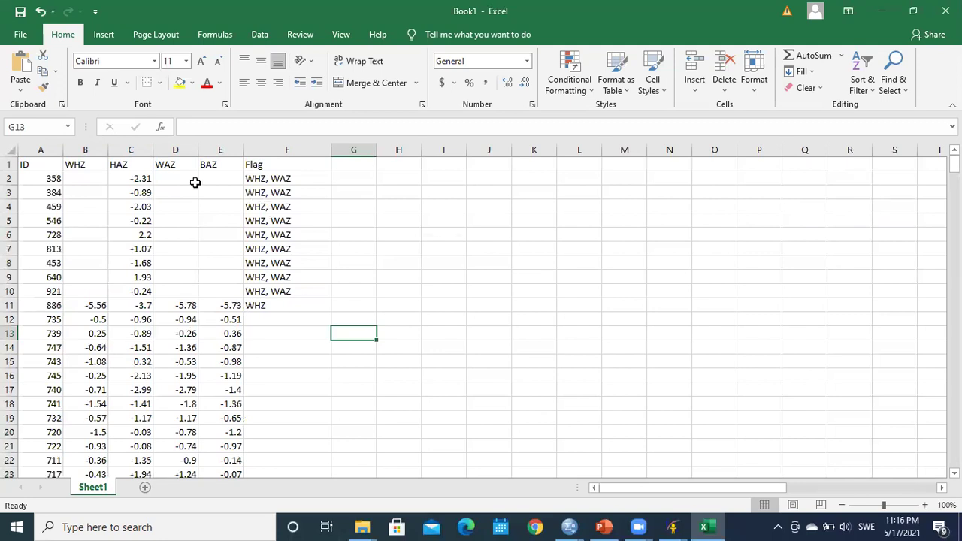
# Save the workbook as "Zone 3 Anthro indices" in the Anthro exersice folder on the desktop
pyautogui.click(17, 37)
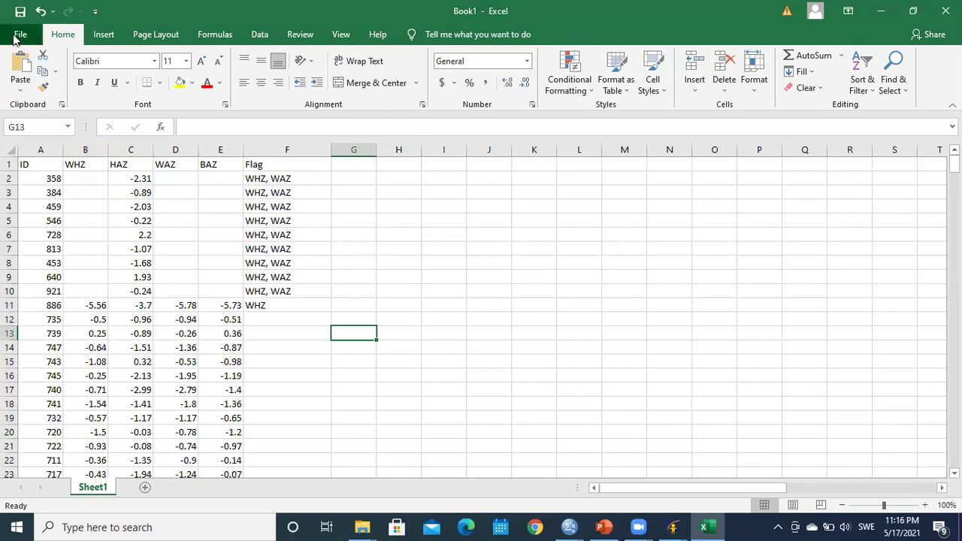
pyautogui.click(43, 225)
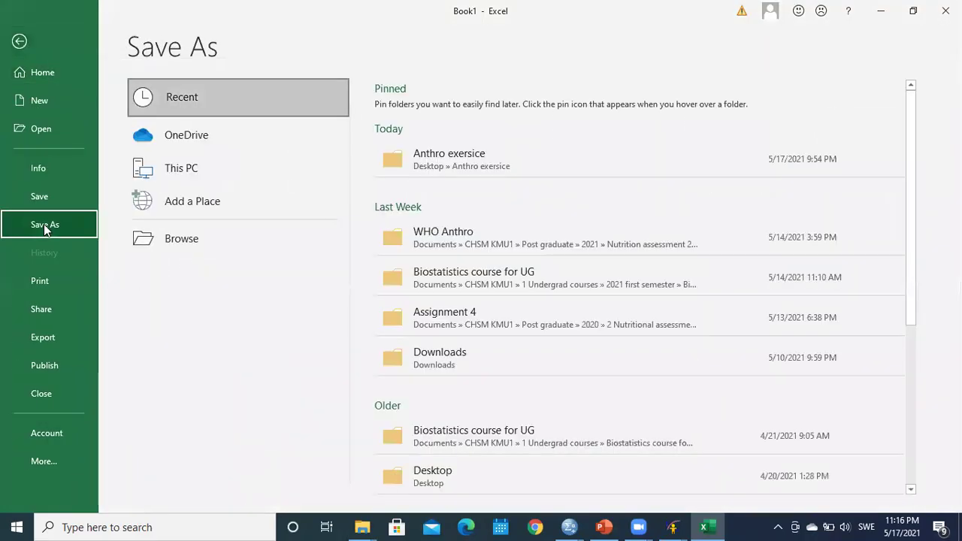
pyautogui.click(451, 162)
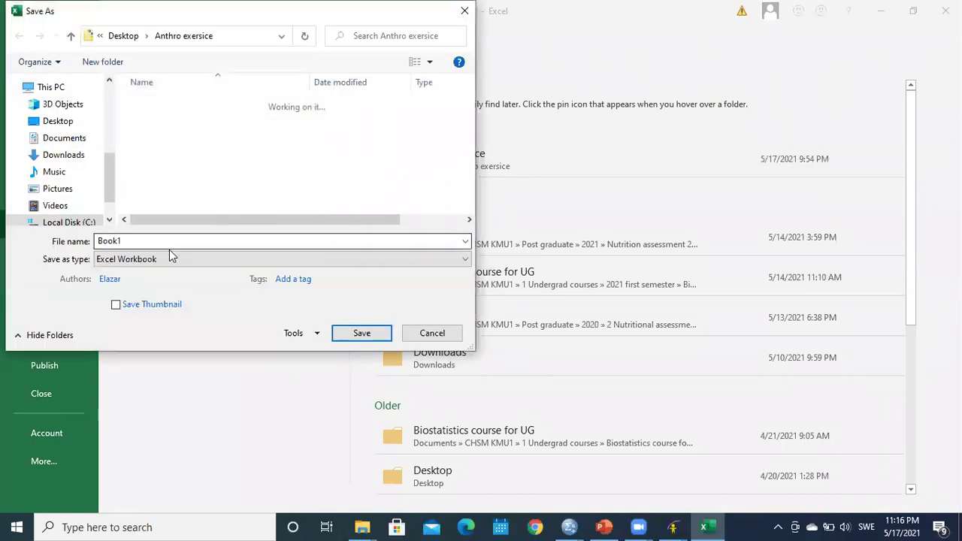
pyautogui.doubleClick(149, 241)
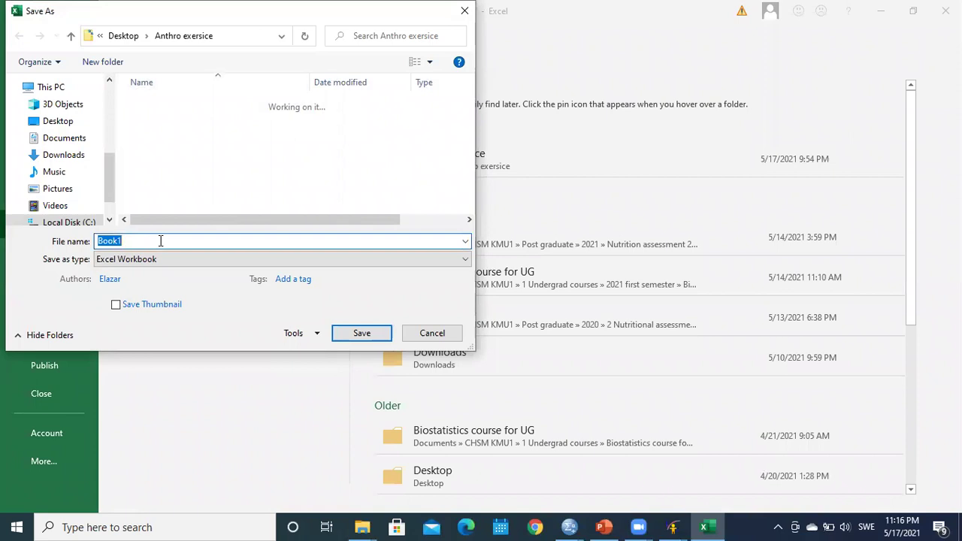
pyautogui.write('Z')
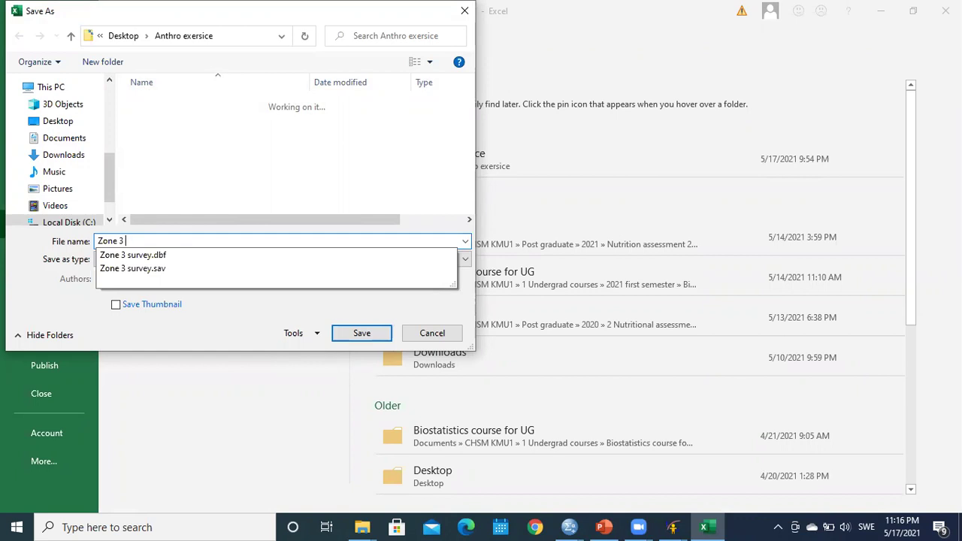
pyautogui.write('one 3 Anthro indices')
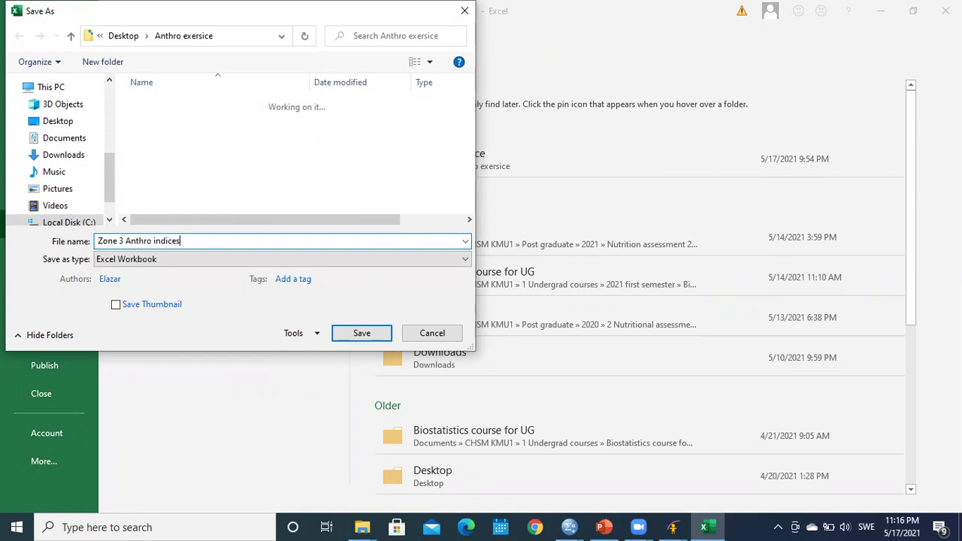
pyautogui.click(360, 334)
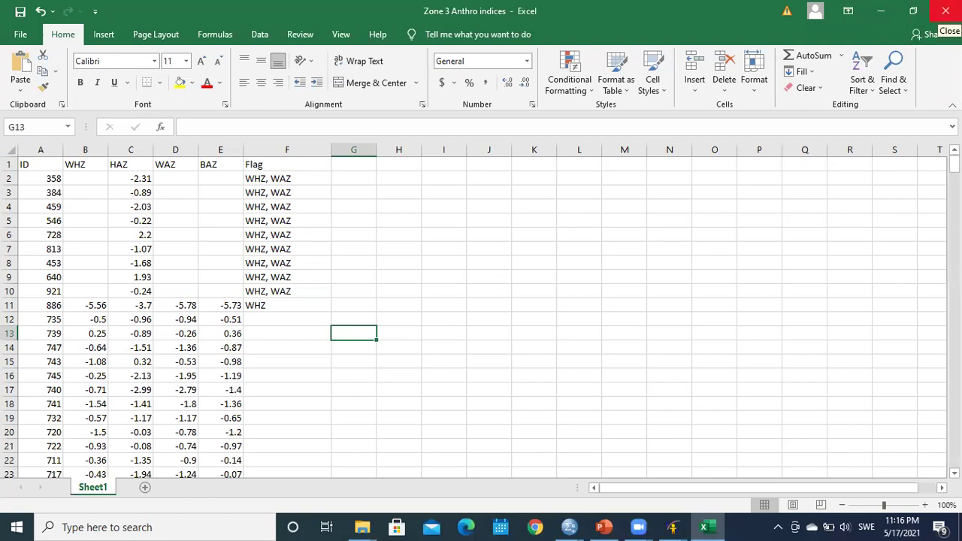
# Close the workbook, switch to SPSS and look over the records in the Zone 3 survey.sav dataset
pyautogui.click(946, 11)
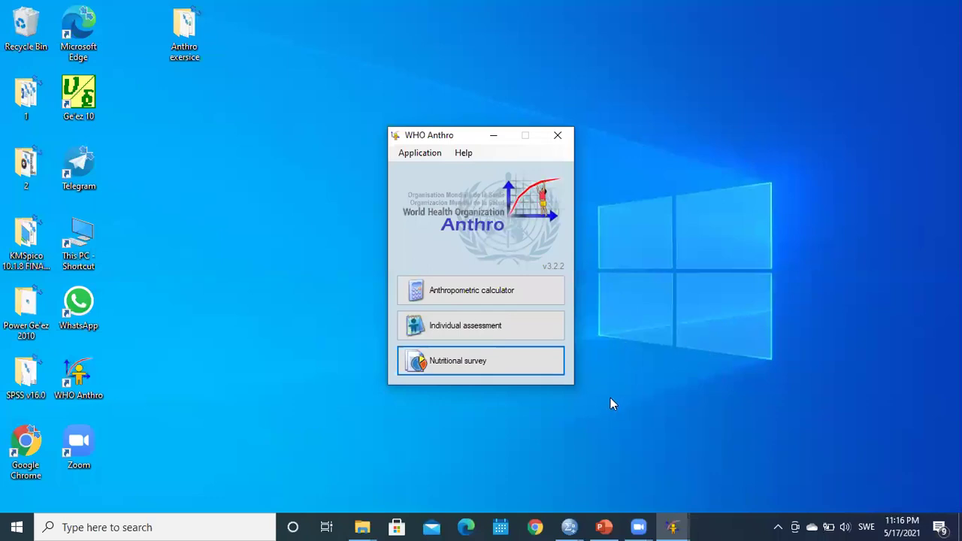
pyautogui.click(571, 526)
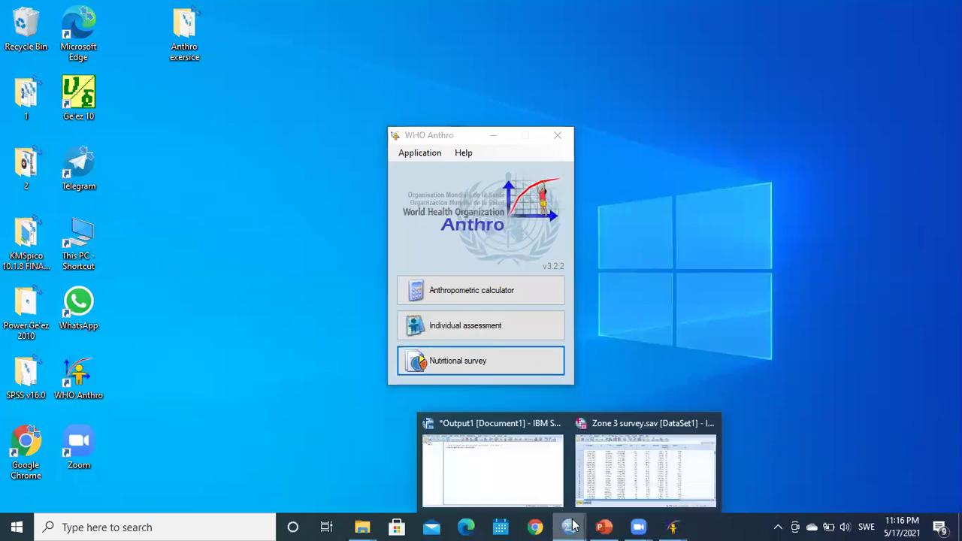
pyautogui.click(628, 482)
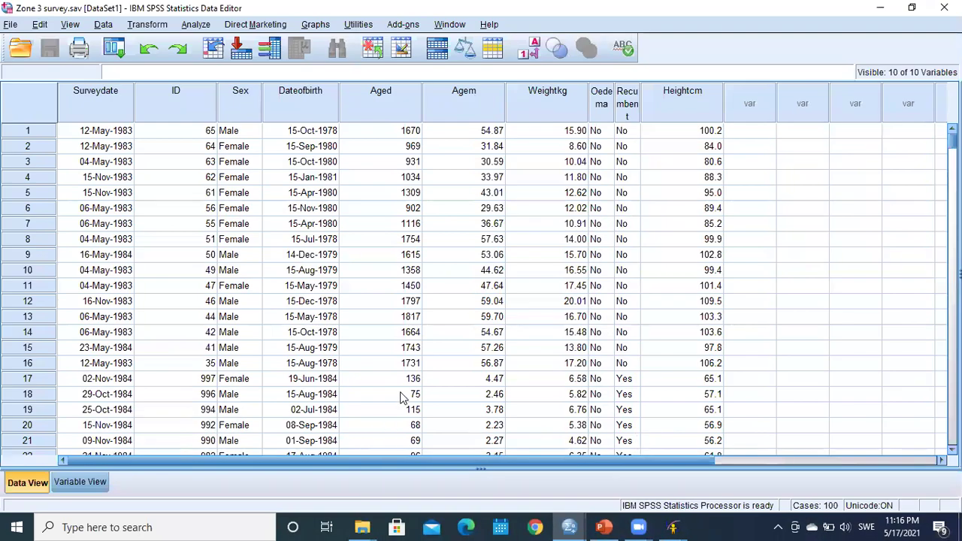
pyautogui.scroll(-3, 394, 333)
pyautogui.scroll(3, 301, 403)
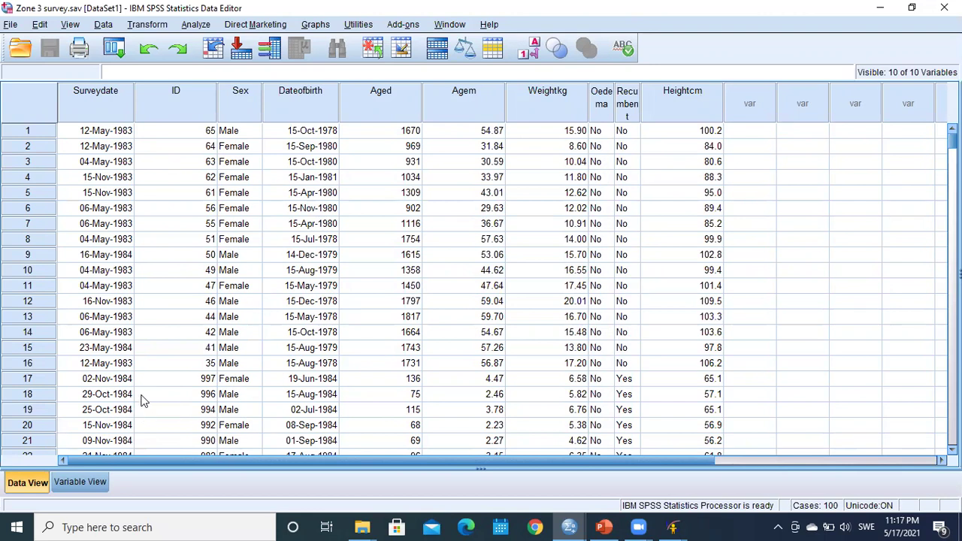
pyautogui.scroll(-2, 519, 316)
pyautogui.scroll(2, 519, 315)
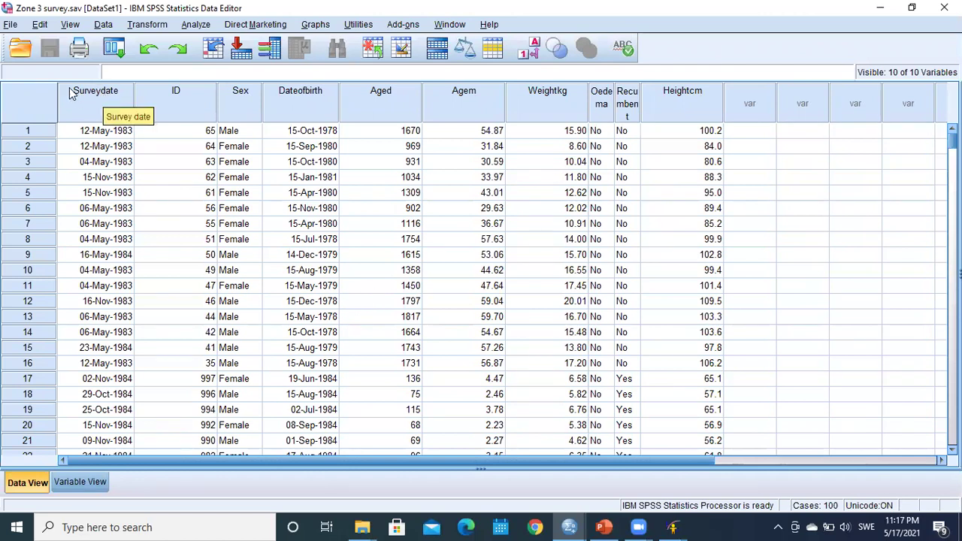
# Bring up the Open Data dialog for loading another data file into SPSS
pyautogui.click(11, 25)
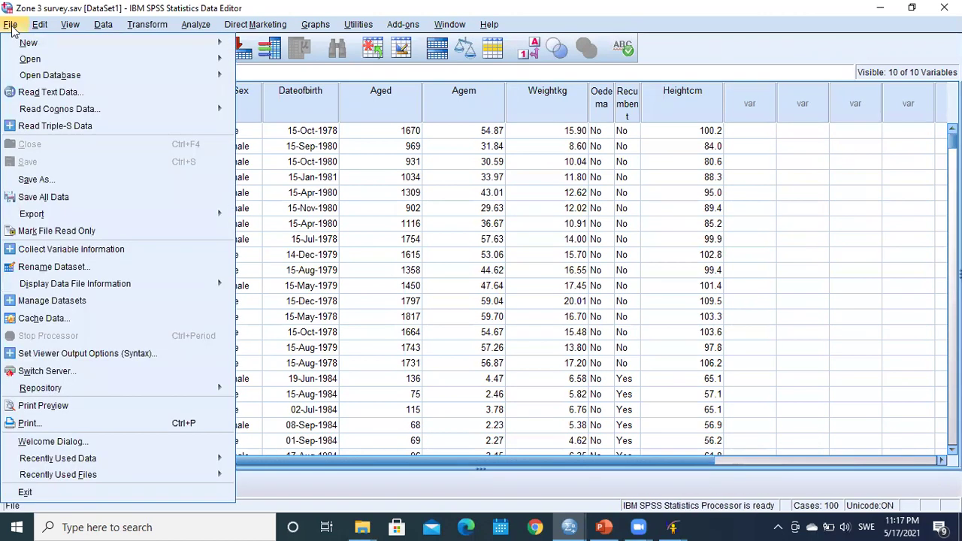
pyautogui.moveTo(29, 61)
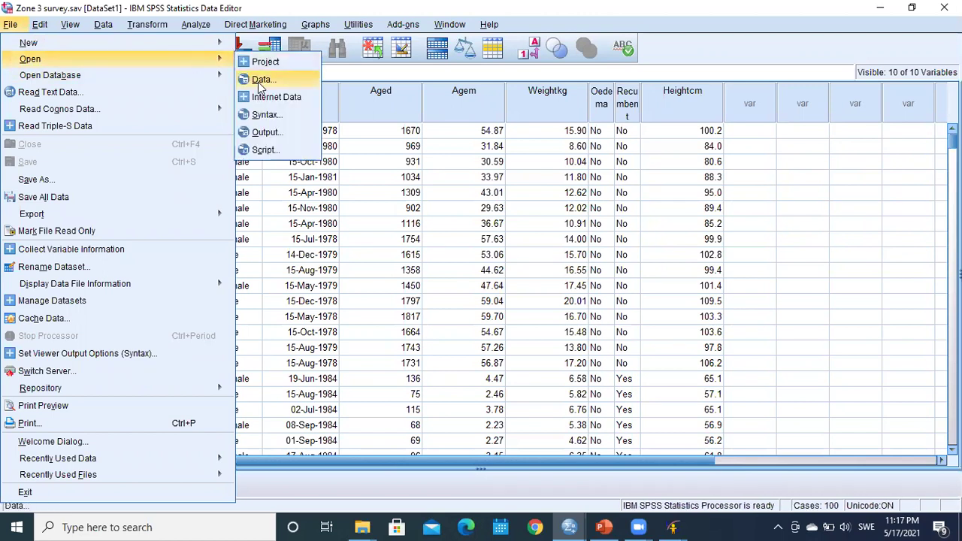
pyautogui.click(260, 80)
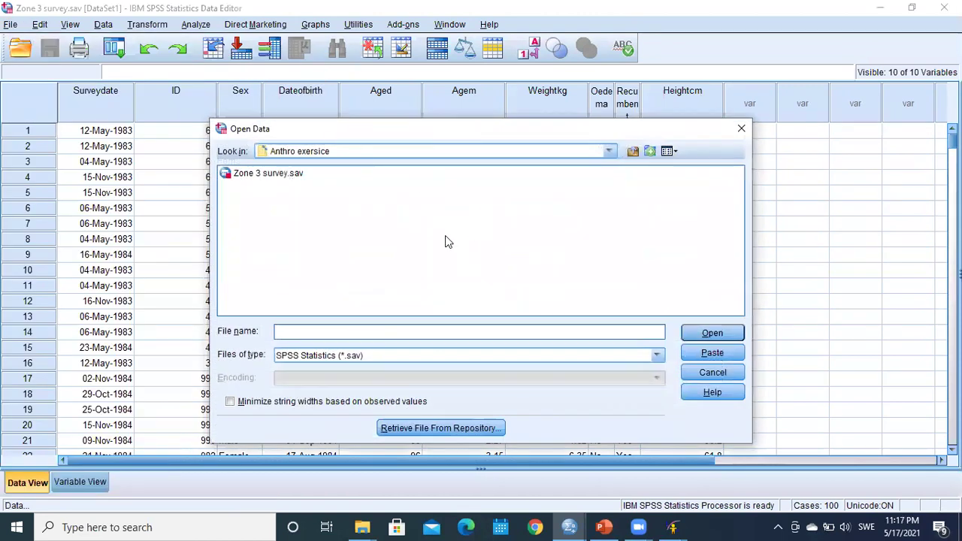
pyautogui.click(610, 152)
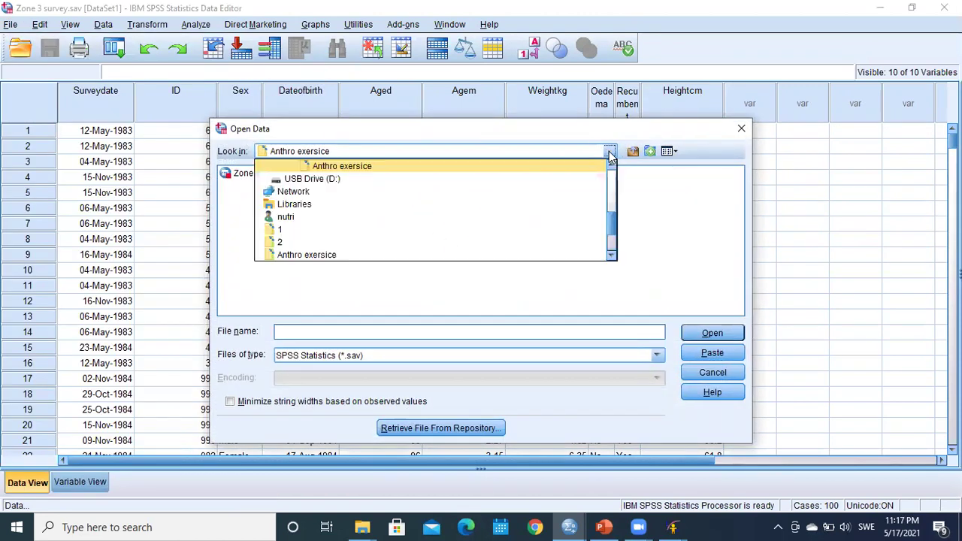
pyautogui.click(469, 190)
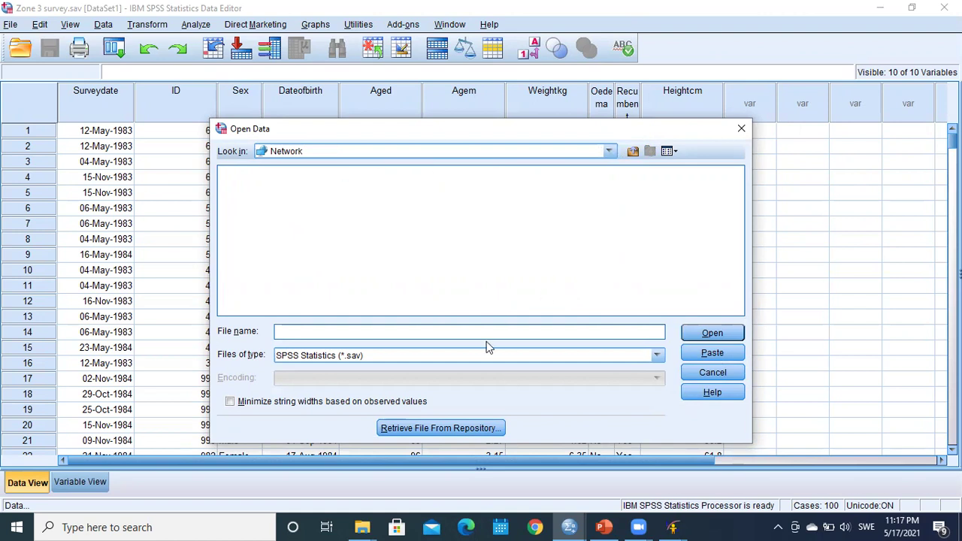
pyautogui.click(609, 152)
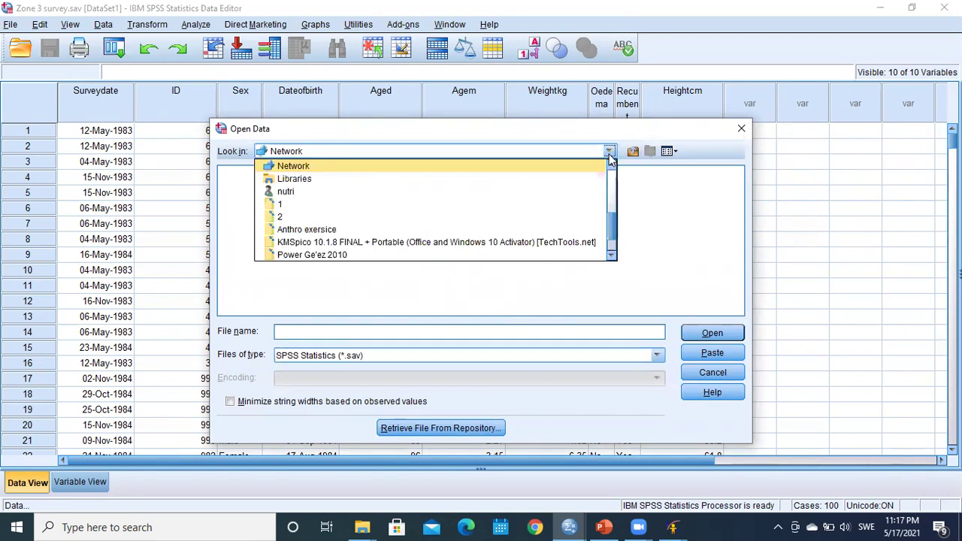
pyautogui.click(403, 233)
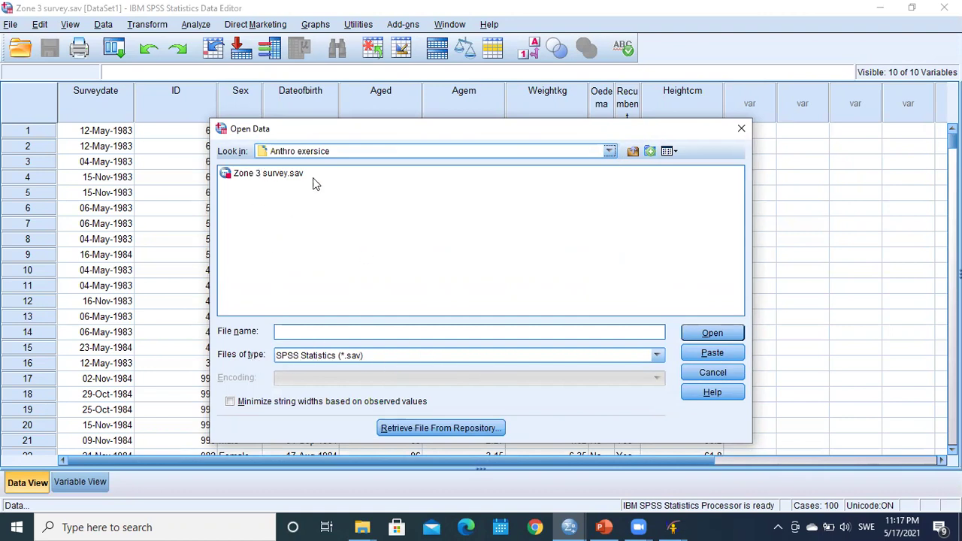
# Open Zone 3 Anthro indices.xlsx from the Anthro exersice folder, showing all file types and reading variable names from the first row of Sheet1
pyautogui.click(658, 358)
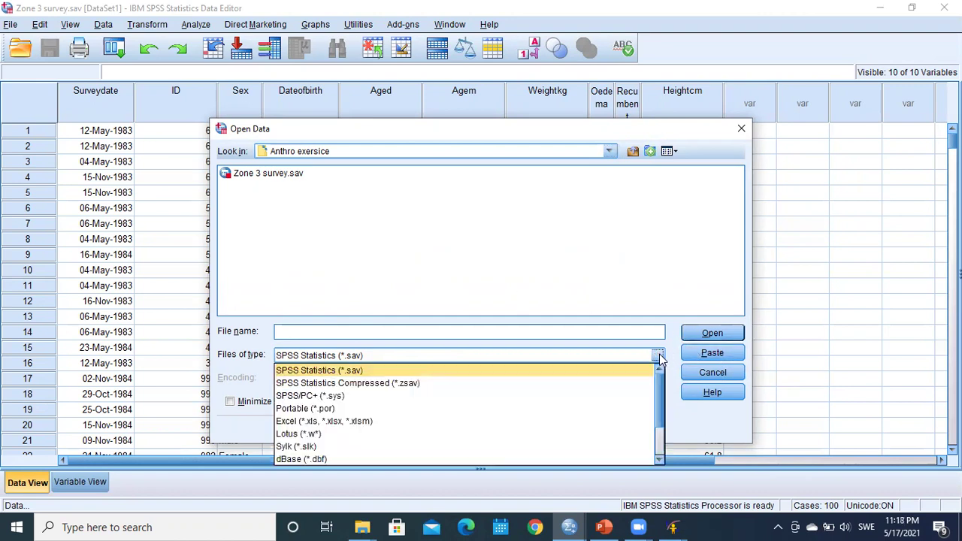
pyautogui.scroll(-2, 662, 394)
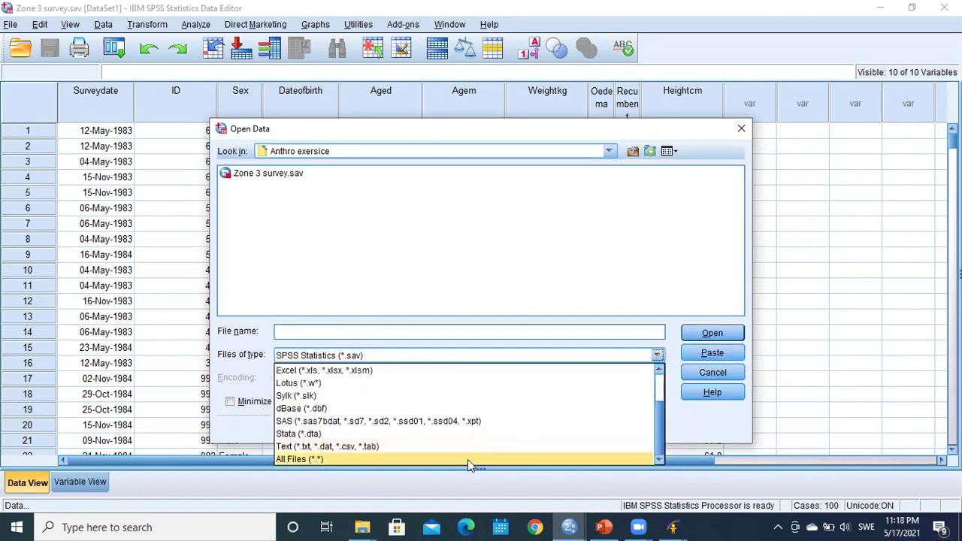
pyautogui.click(464, 460)
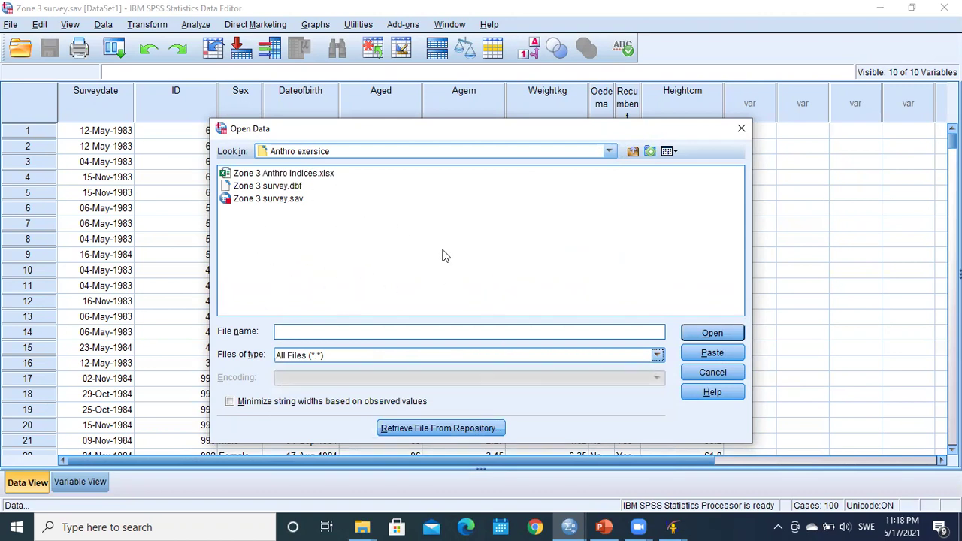
pyautogui.click(272, 174)
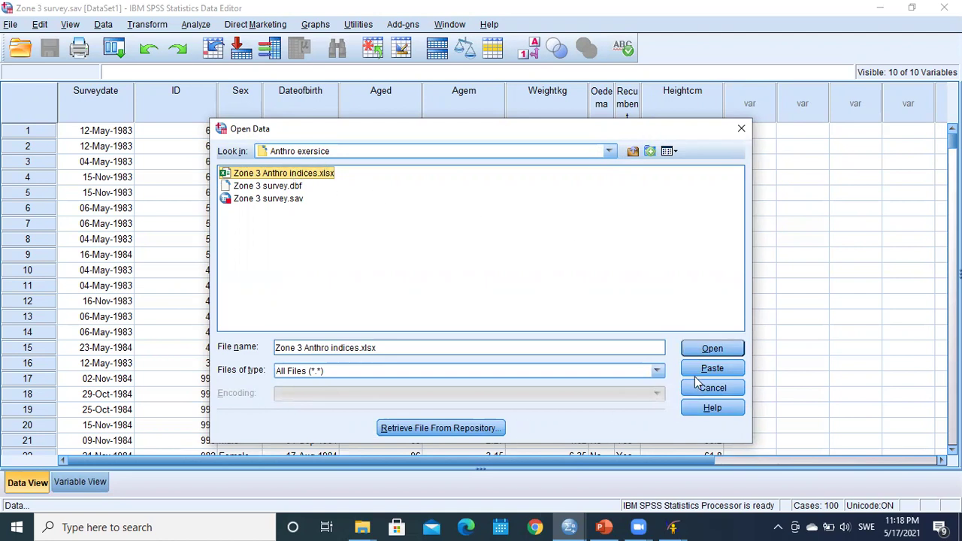
pyautogui.click(716, 350)
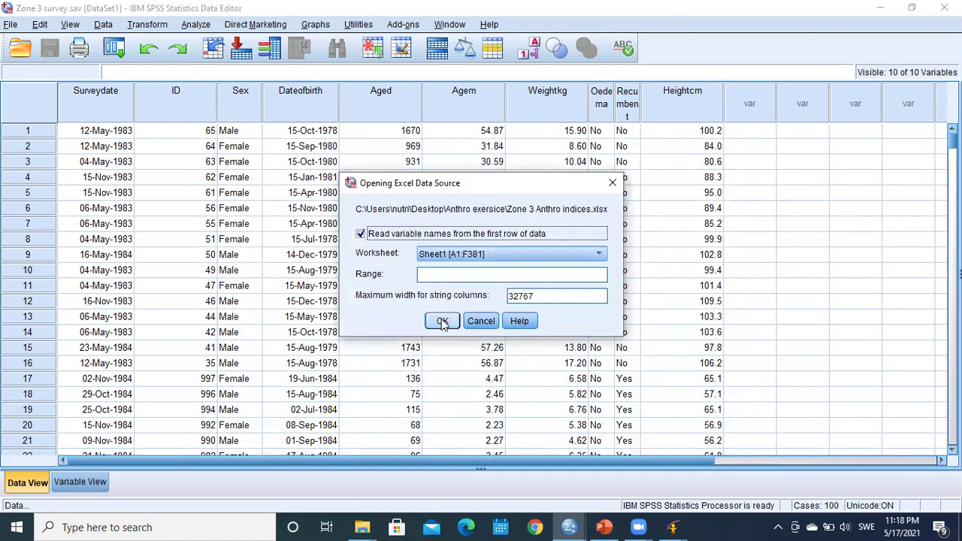
pyautogui.click(441, 321)
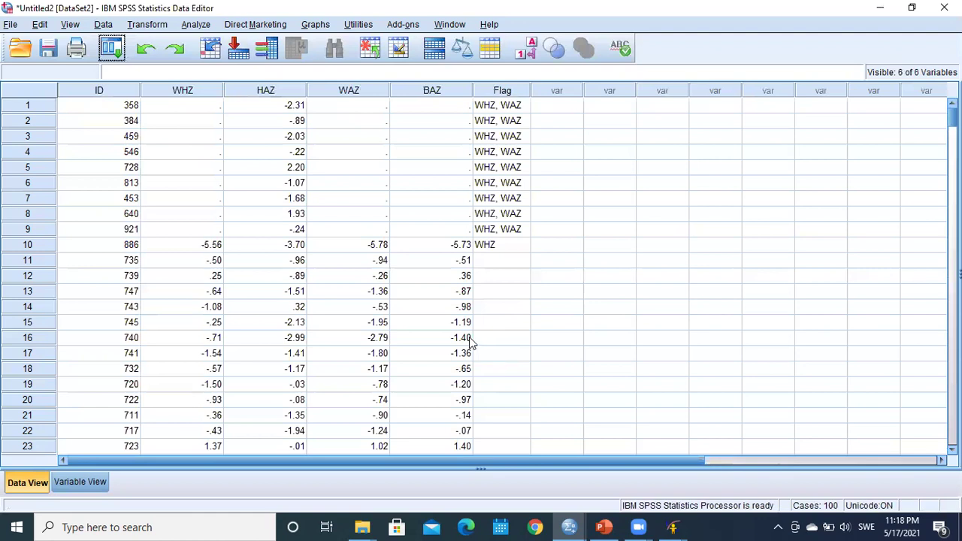
# Look through the imported records and save the dataset as "Zone 3 Anthro indices" in SPSS Statistics format in the Anthro exersice folder
pyautogui.scroll(-20, 479, 282)
pyautogui.scroll(-19, 482, 294)
pyautogui.scroll(20, 481, 295)
pyautogui.click(10, 25)
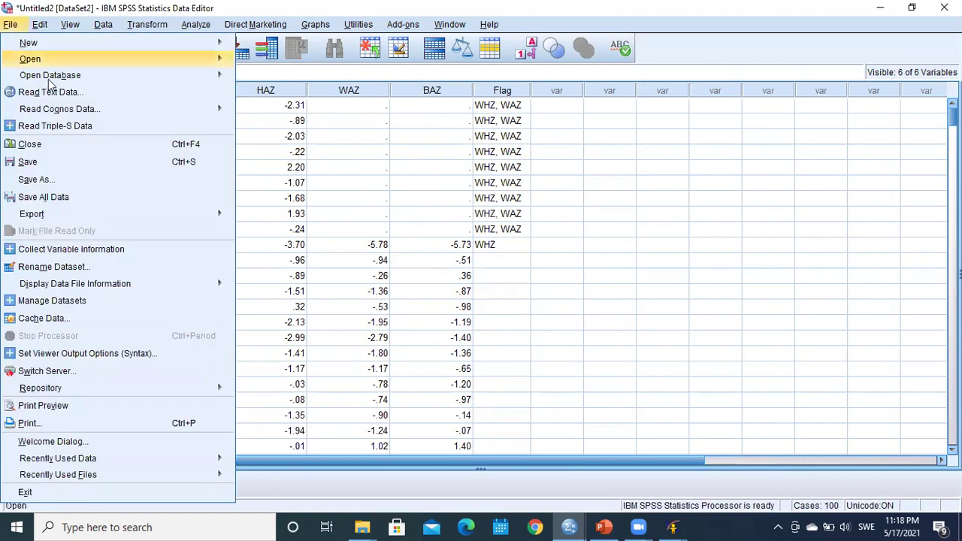
pyautogui.click(48, 179)
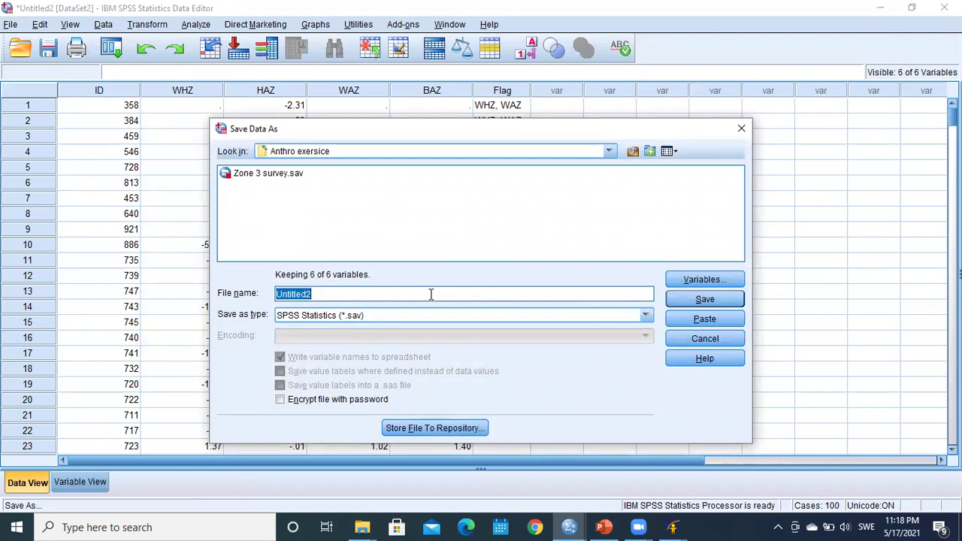
pyautogui.write('Zone 3 ')
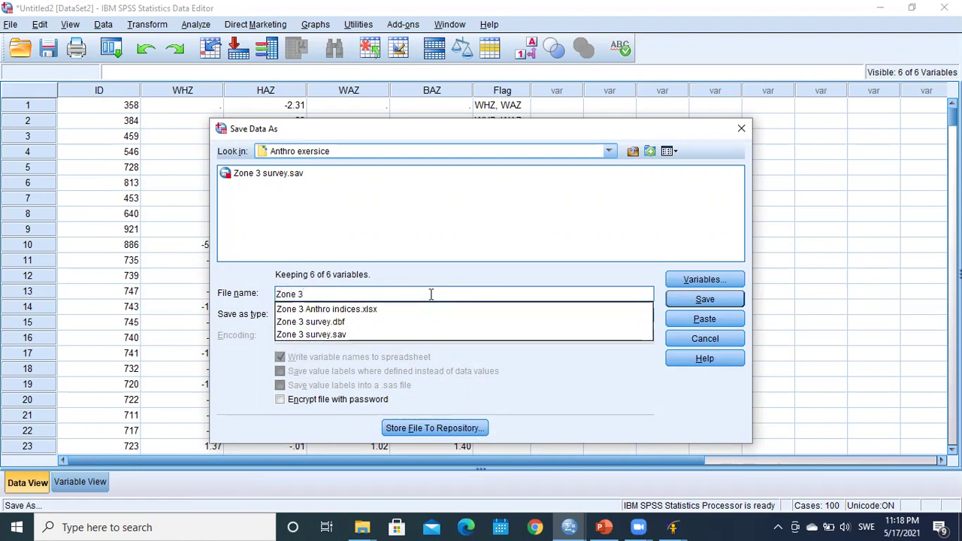
pyautogui.write('Anthro indices')
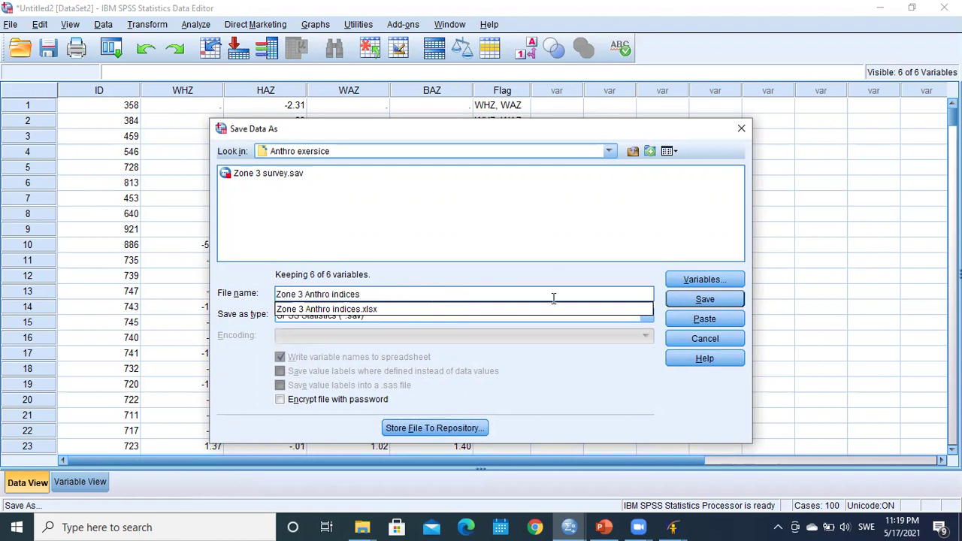
pyautogui.click(692, 301)
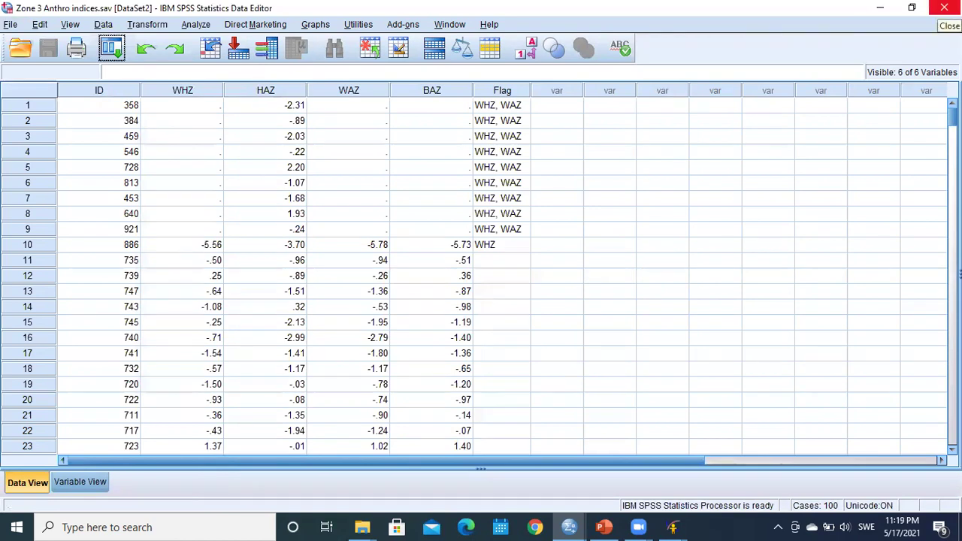
# Minimize both data windows and examine the saved files in the Anthro exersice folder on the desktop
pyautogui.click(881, 14)
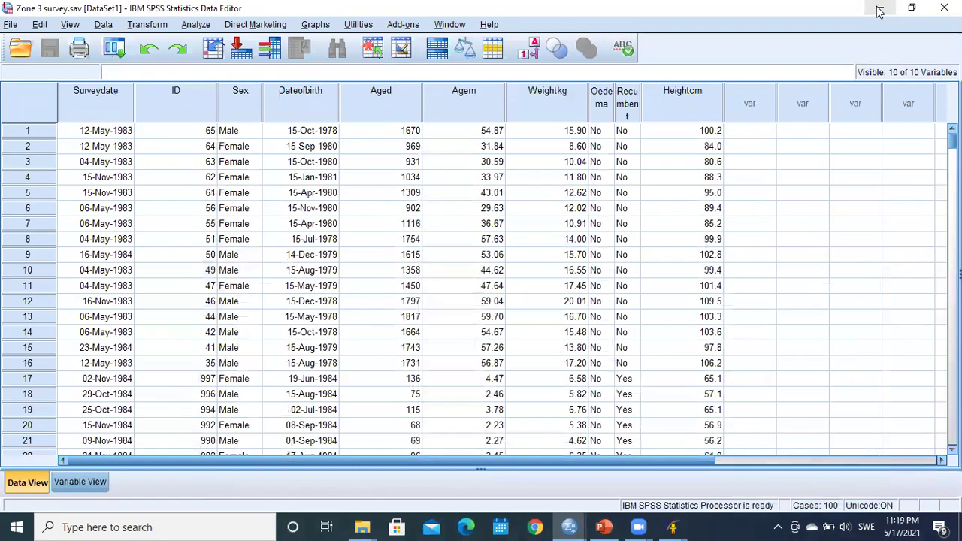
pyautogui.click(880, 13)
pyautogui.doubleClick(185, 32)
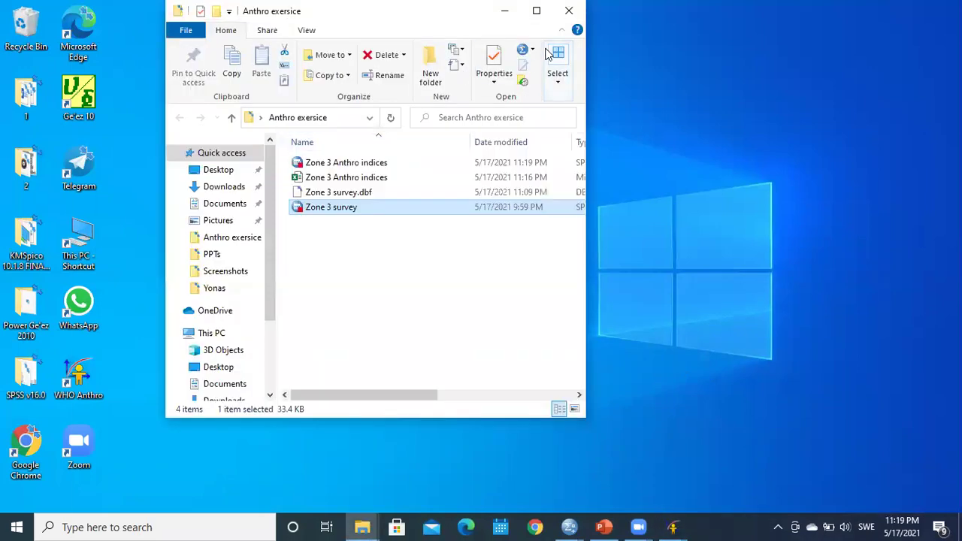
pyautogui.moveTo(378, 30); pyautogui.dragTo(392, 73)
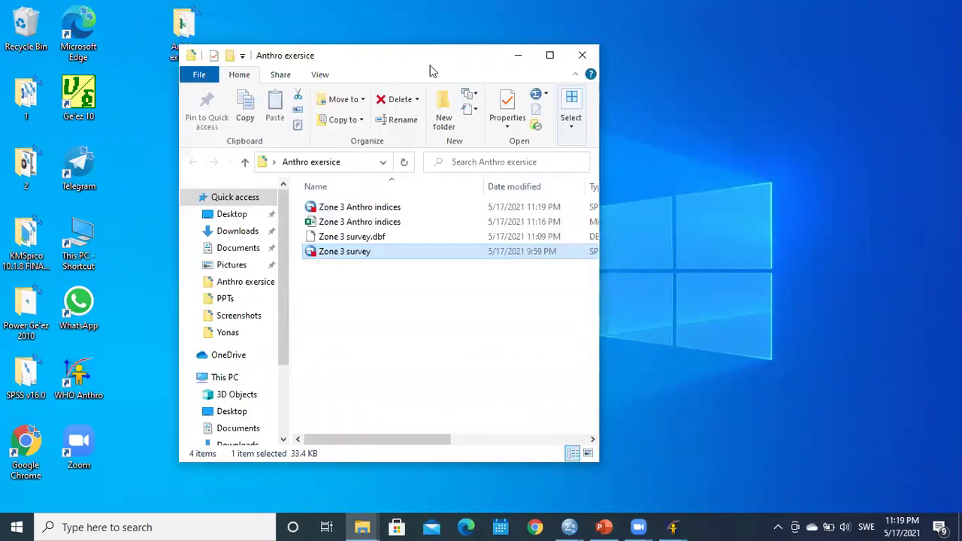
pyautogui.click(550, 54)
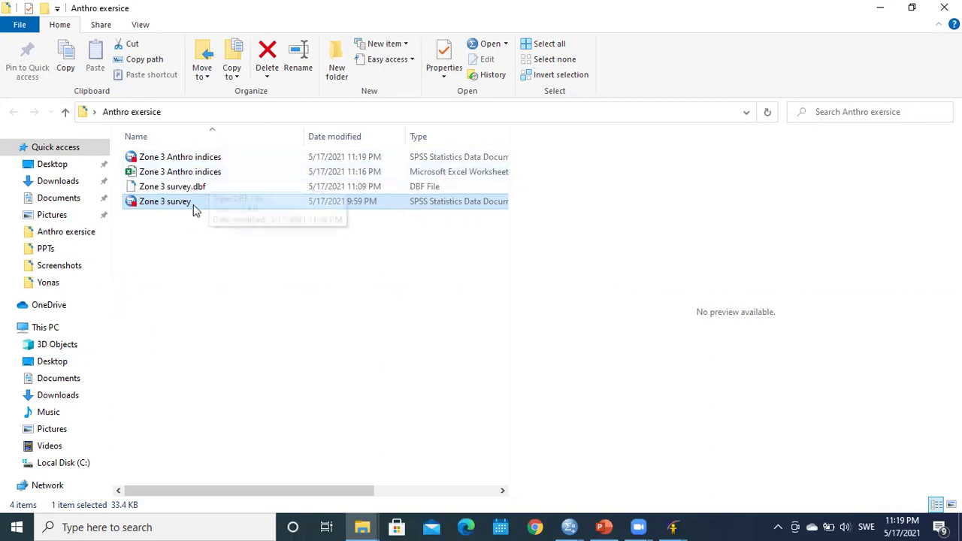
# Switch back to SPSS and view the Zone 3 survey.sav and Zone 3 Anthro indices.sav datasets in turn
pyautogui.click(566, 525)
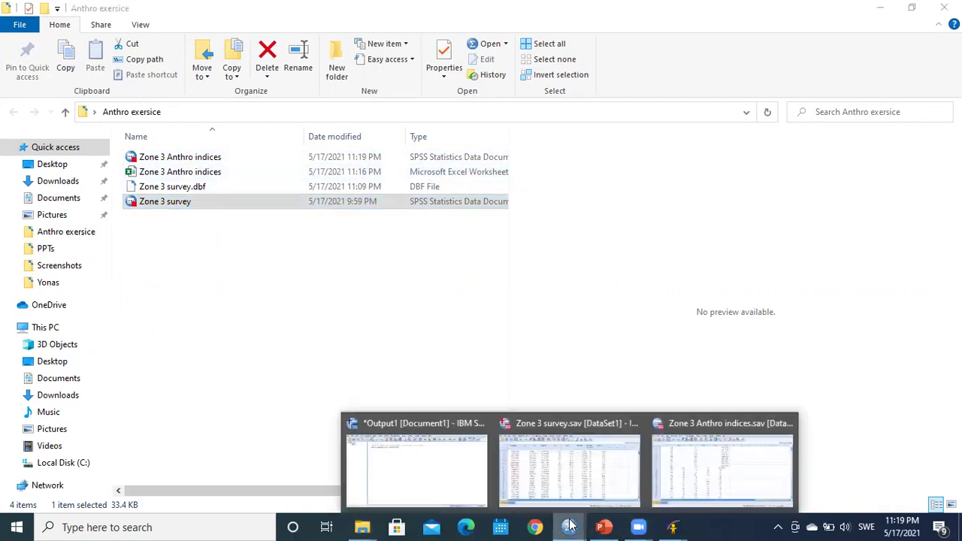
pyautogui.click(561, 474)
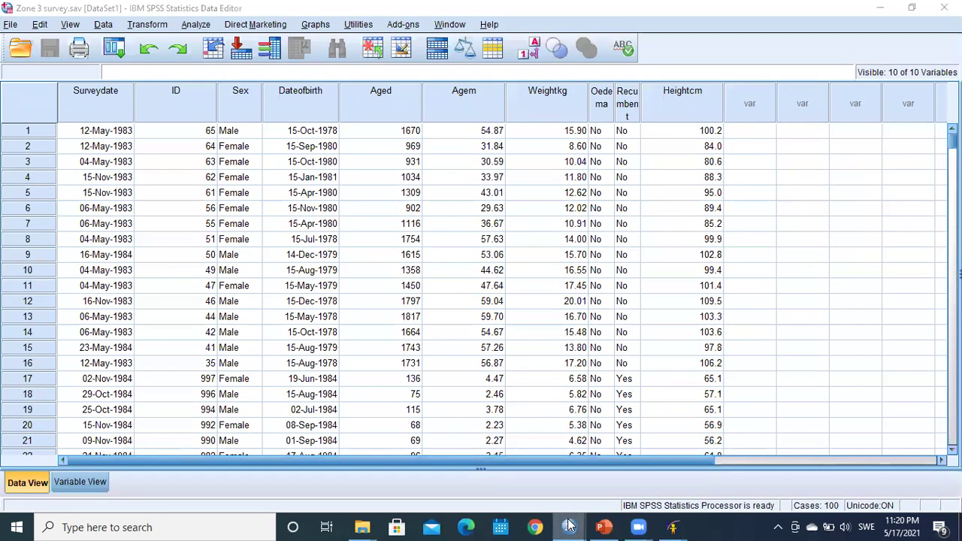
pyautogui.moveTo(571, 526)
pyautogui.click(715, 461)
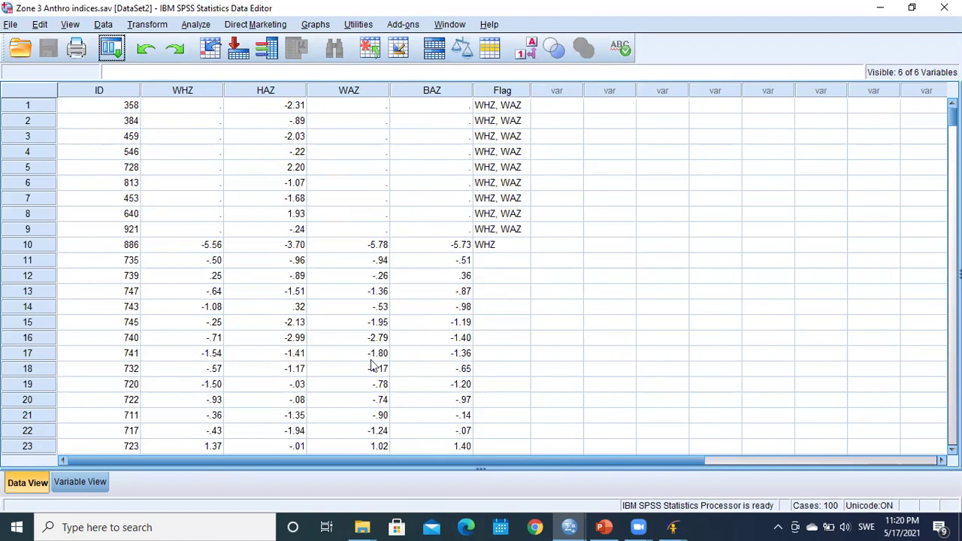
# Sort the cases of the Zone 3 survey.sav dataset by ID in ascending order
pyautogui.moveTo(570, 527)
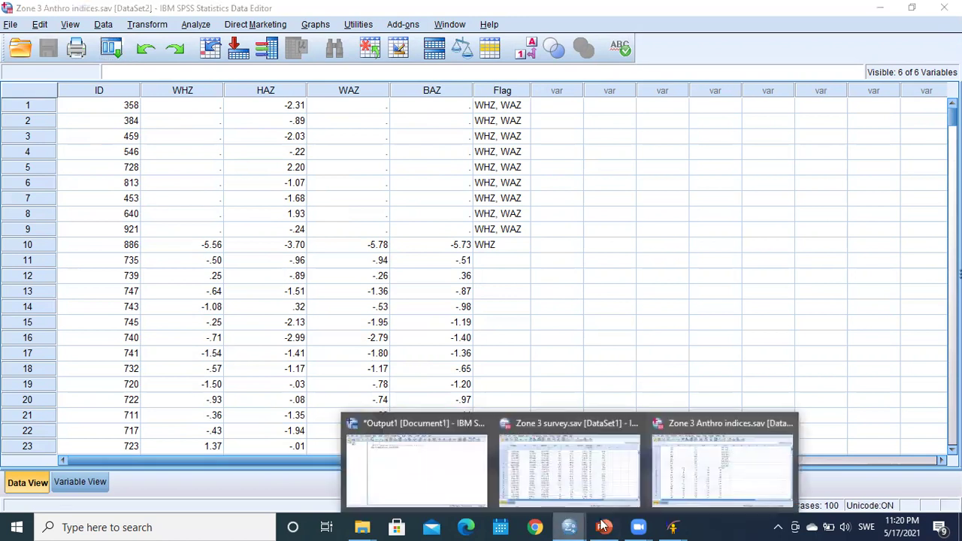
pyautogui.click(582, 477)
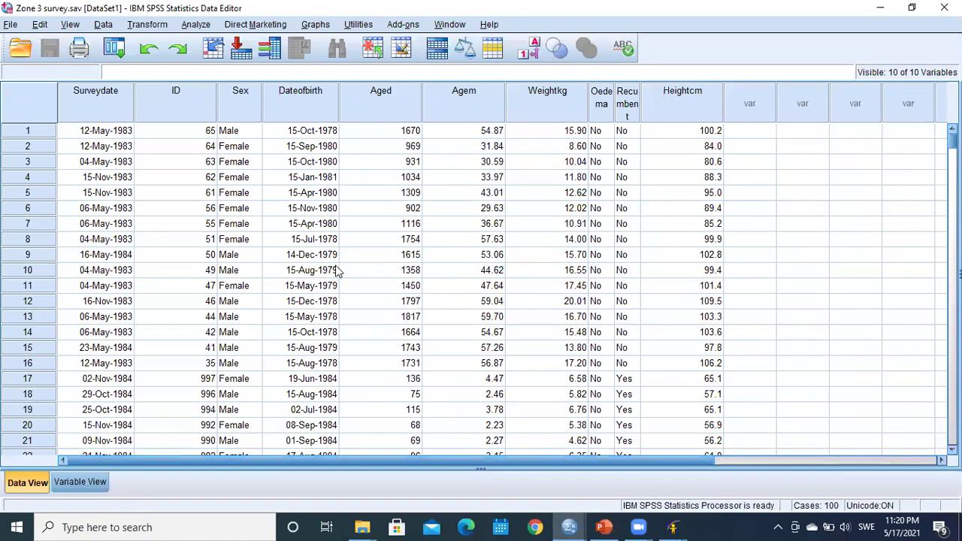
pyautogui.click(171, 101)
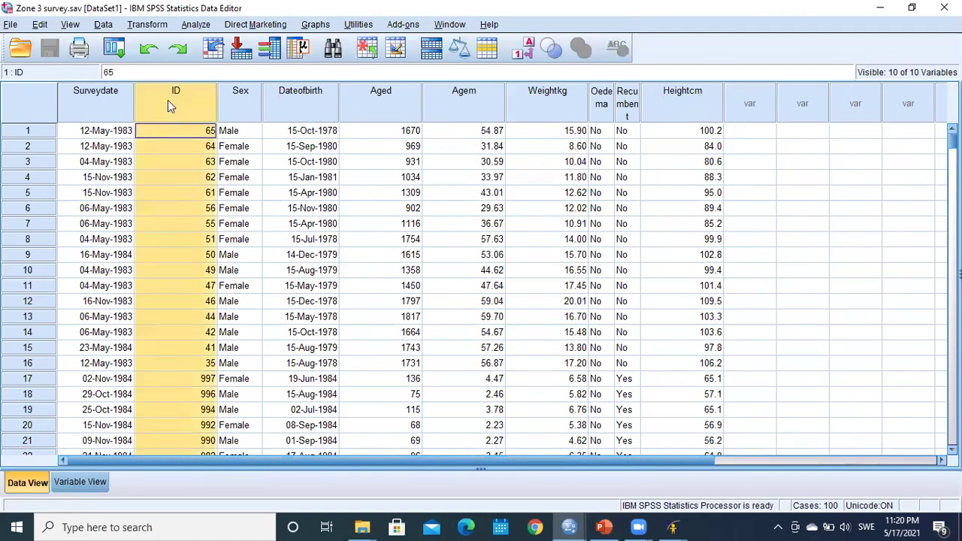
pyautogui.rightClick(167, 102)
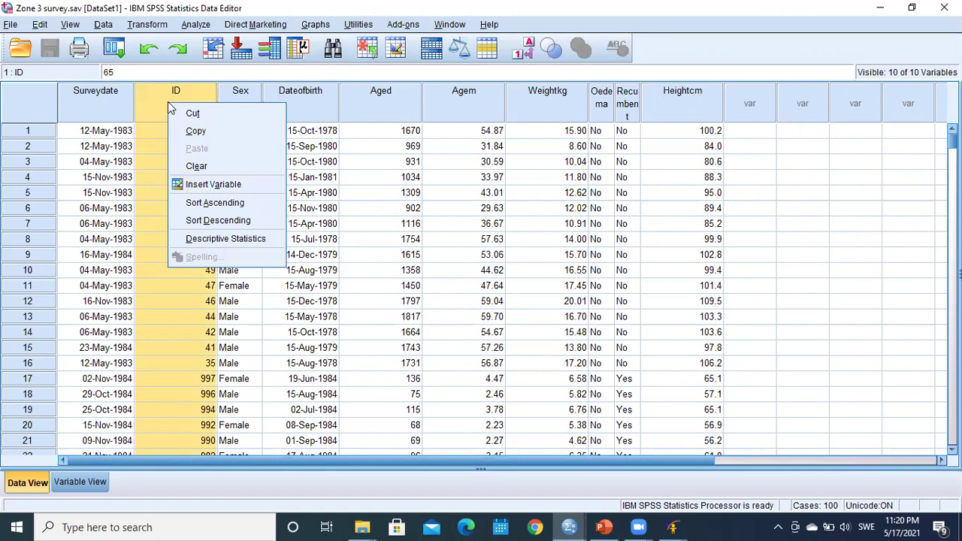
pyautogui.click(192, 203)
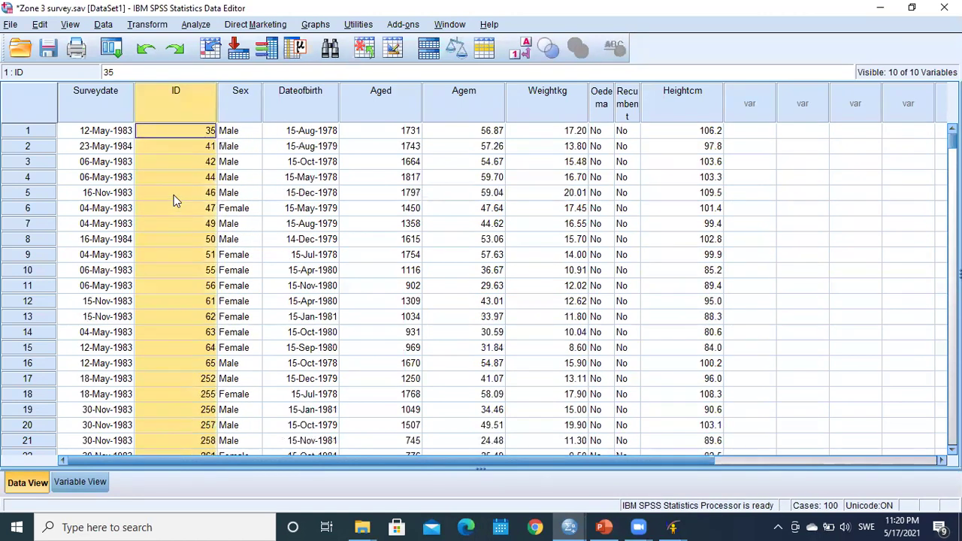
pyautogui.rightClick(161, 106)
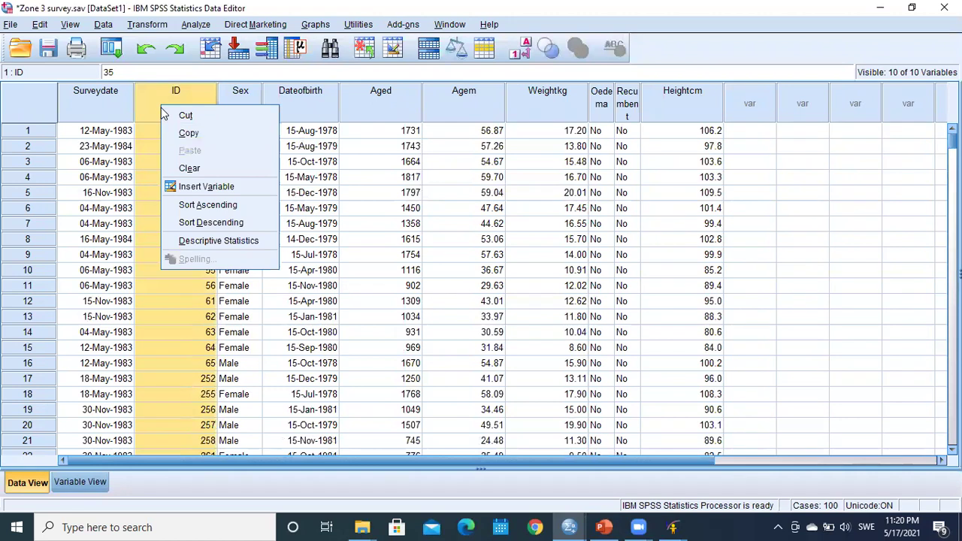
pyautogui.click(197, 206)
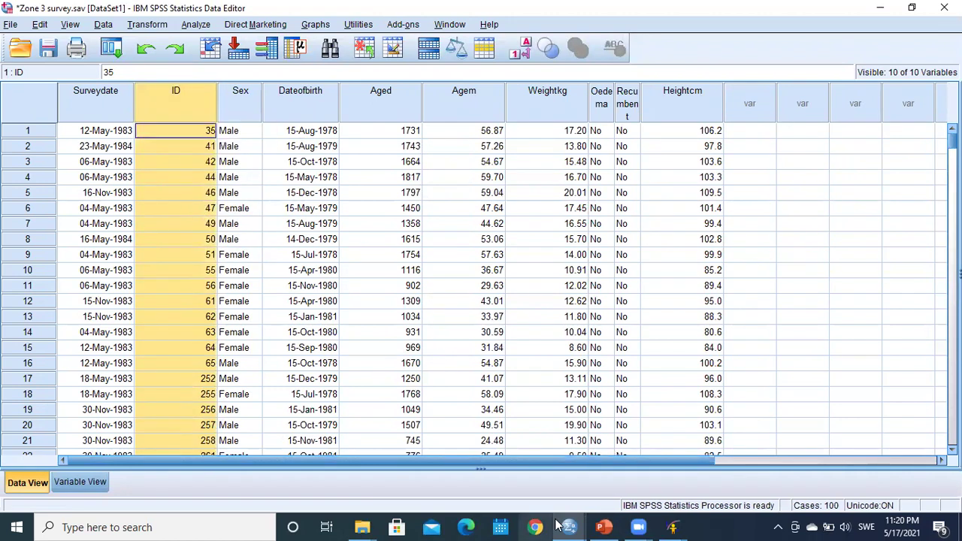
# Sort the cases of the Zone 3 Anthro indices.sav dataset by ID in ascending order
pyautogui.moveTo(569, 526)
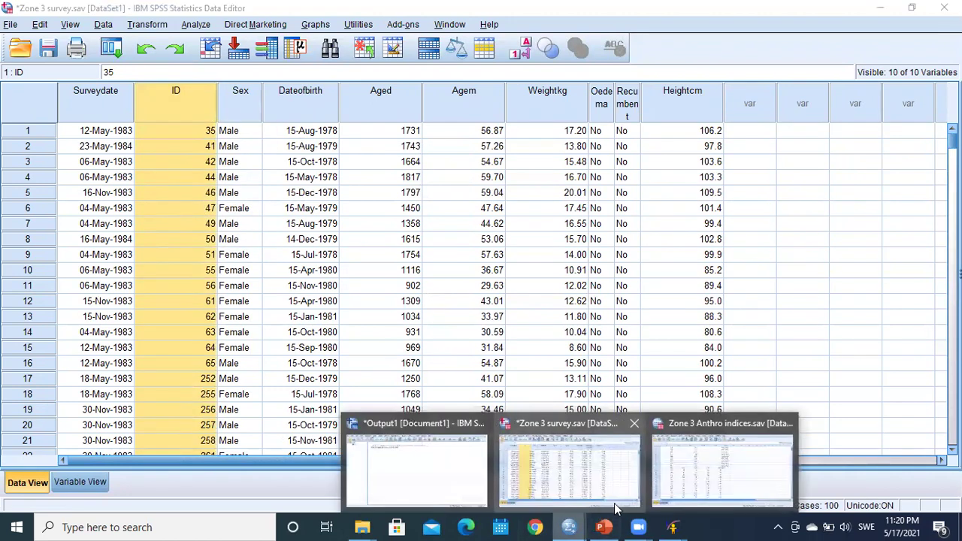
pyautogui.click(681, 481)
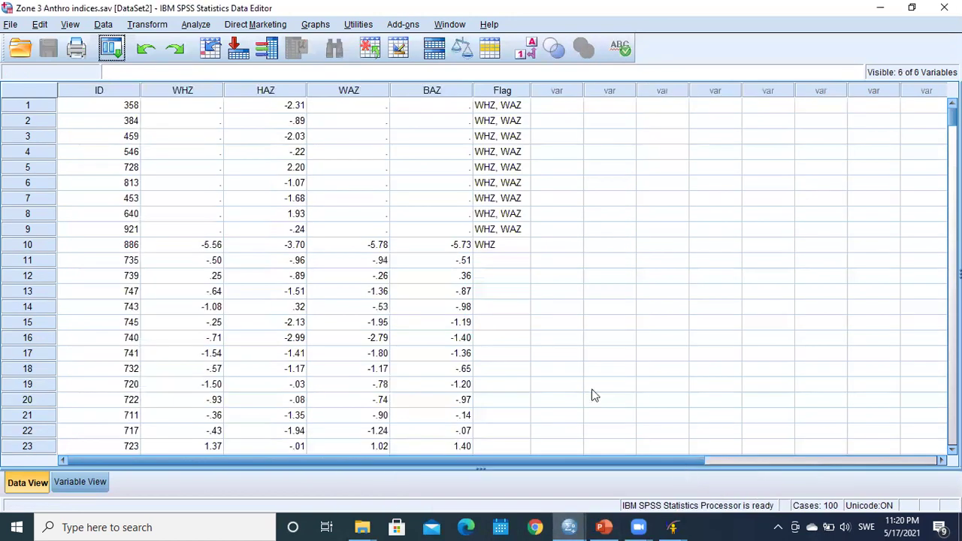
pyautogui.rightClick(98, 90)
pyautogui.click(113, 190)
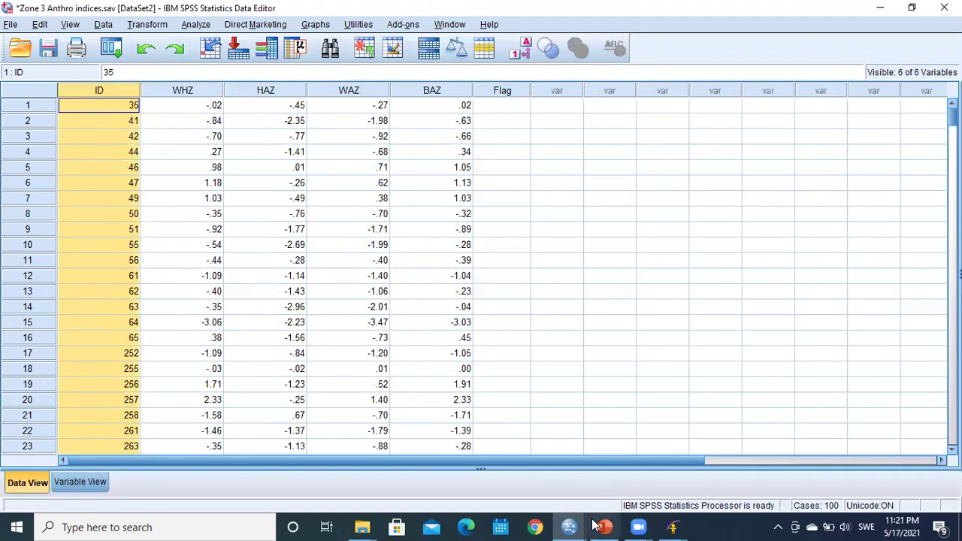
# In the Zone 3 survey.sav dataset, start adding variables from the open dataset Zone 3 Anthro indices.sav
pyautogui.moveTo(578, 525)
pyautogui.click(566, 485)
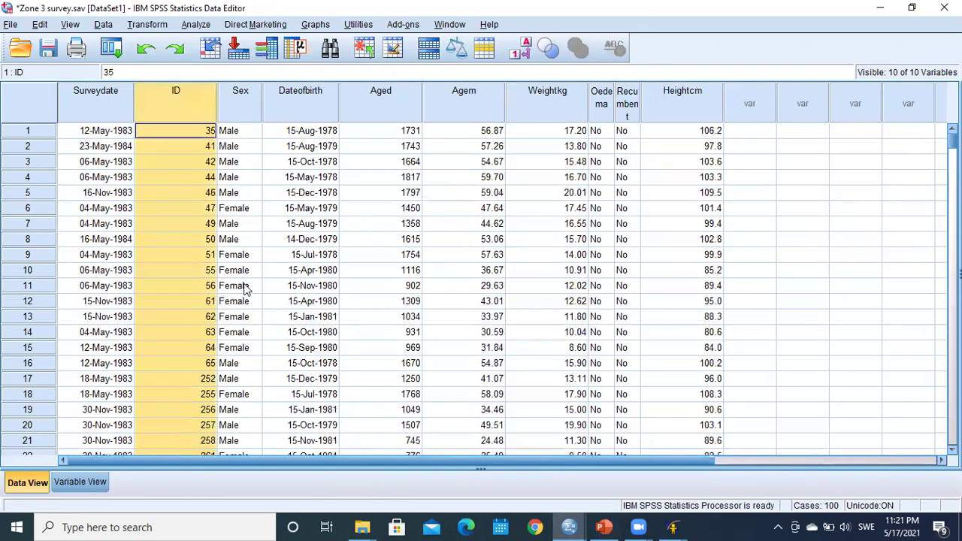
pyautogui.click(185, 212)
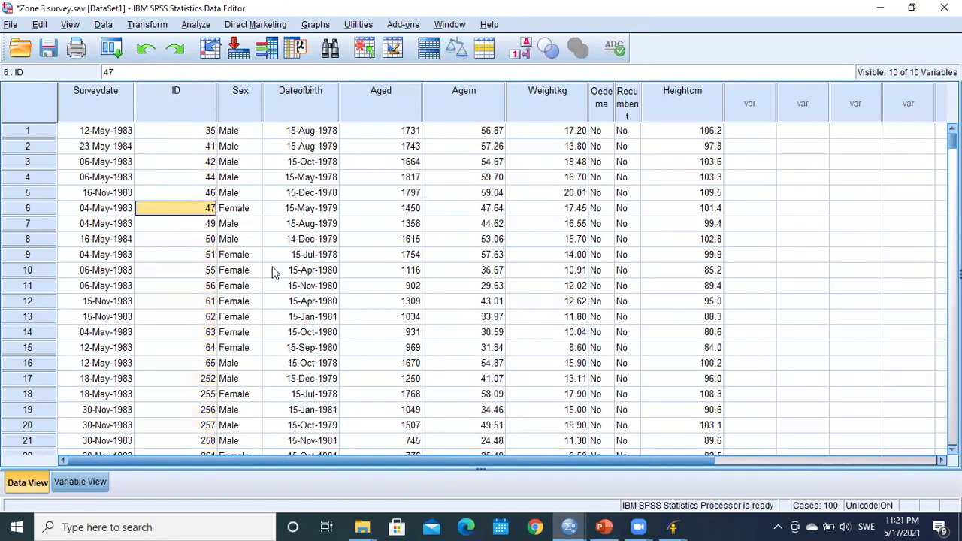
pyautogui.click(11, 26)
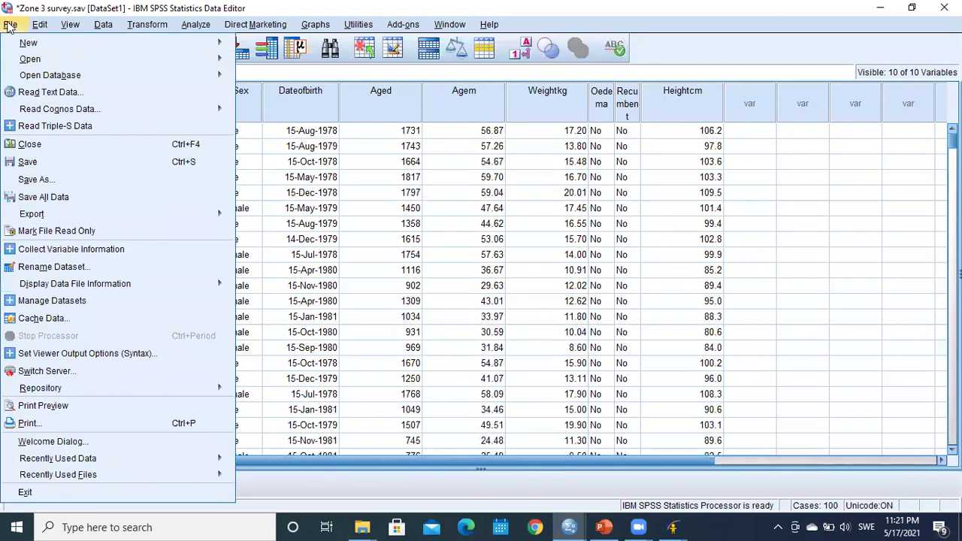
pyautogui.moveTo(90, 24)
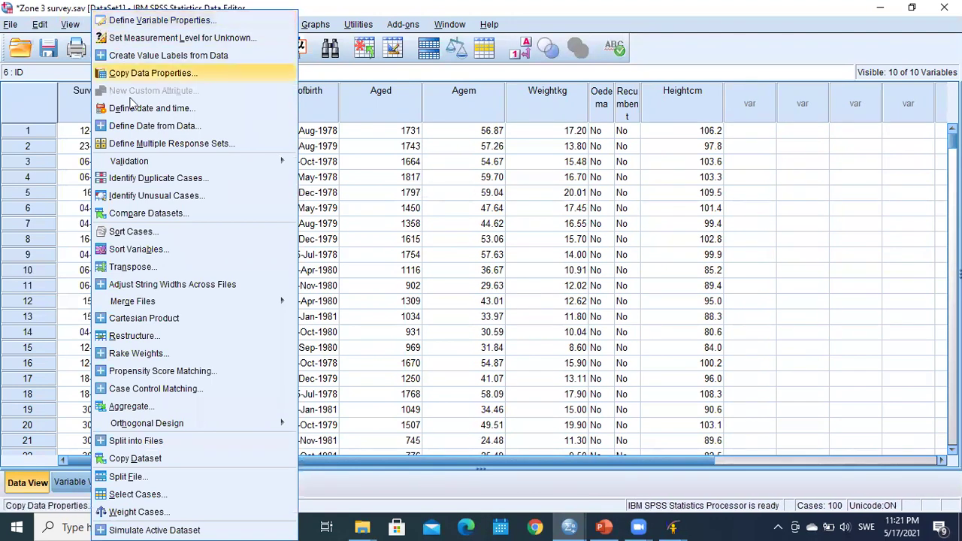
pyautogui.moveTo(136, 305)
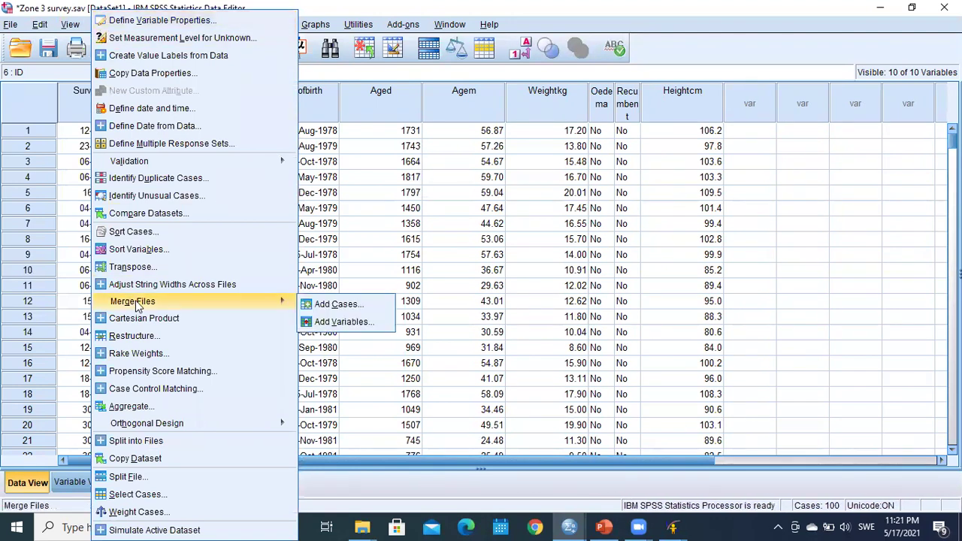
pyautogui.click(343, 324)
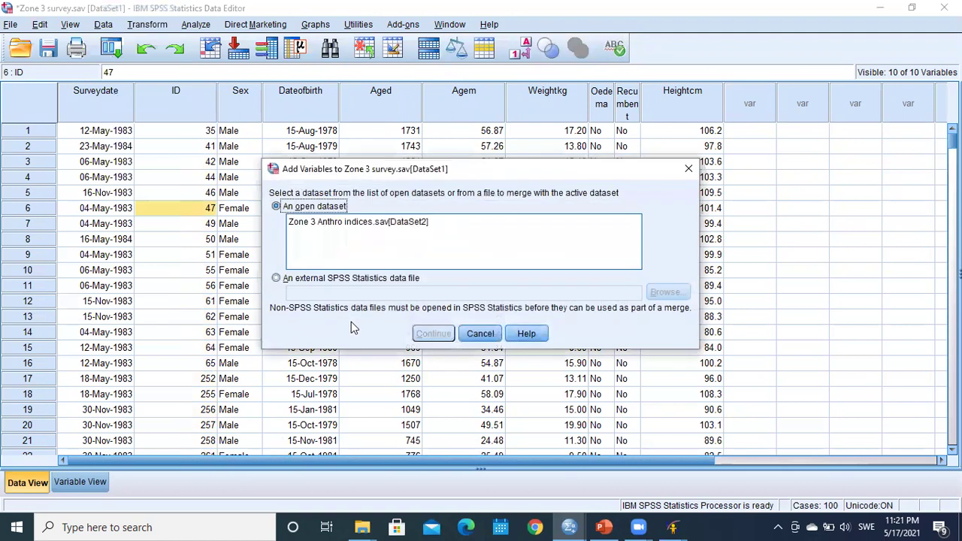
pyautogui.click(343, 223)
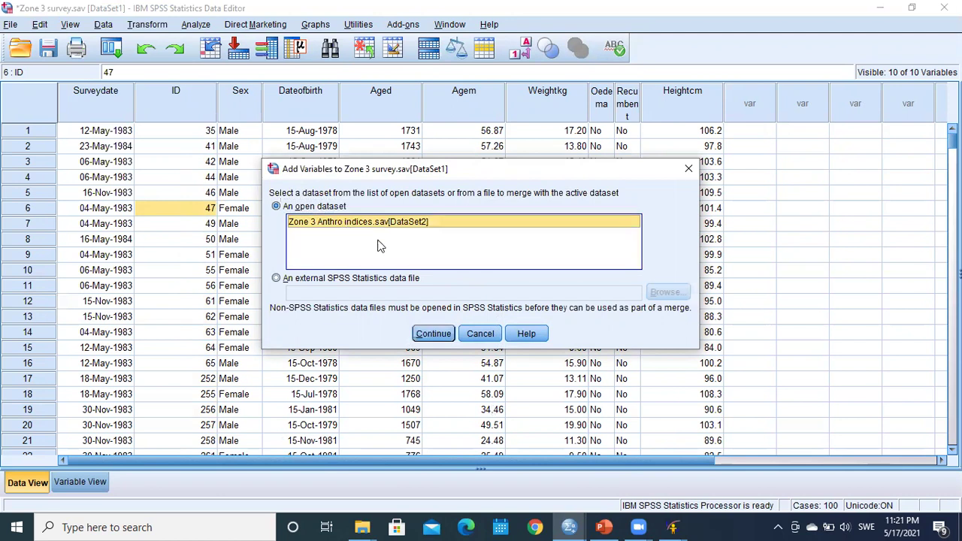
pyautogui.click(434, 337)
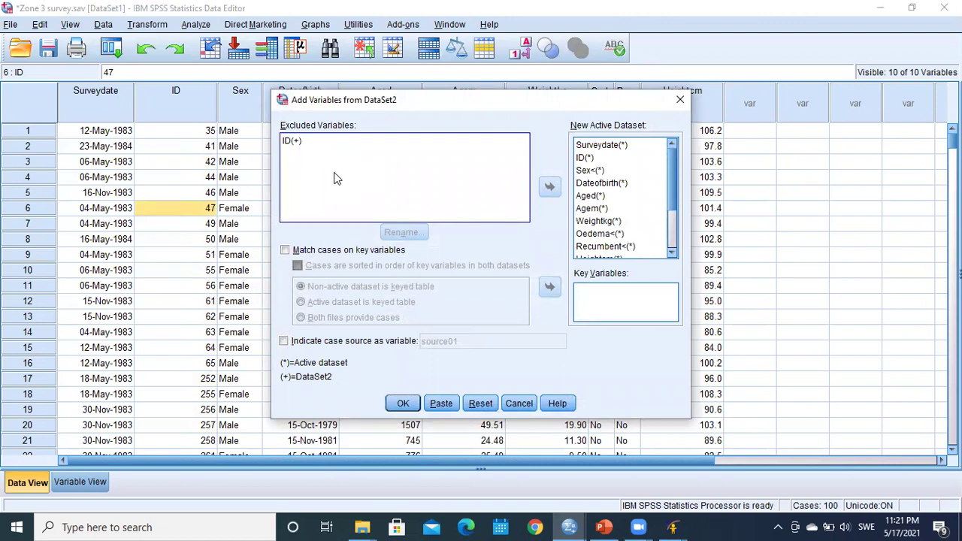
# Match cases on ID as the key variable, with the non-active dataset as keyed table, and run the merge
pyautogui.click(296, 250)
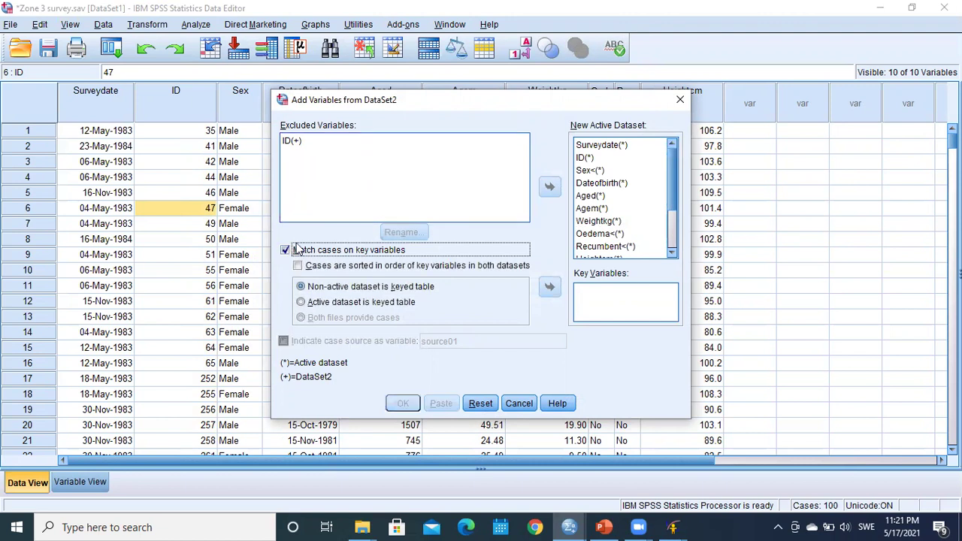
pyautogui.click(302, 143)
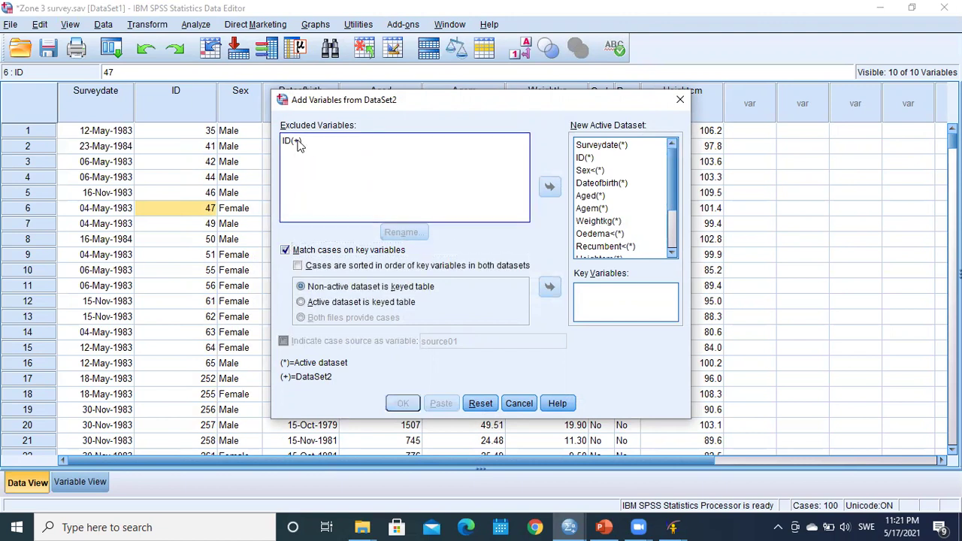
pyautogui.click(550, 289)
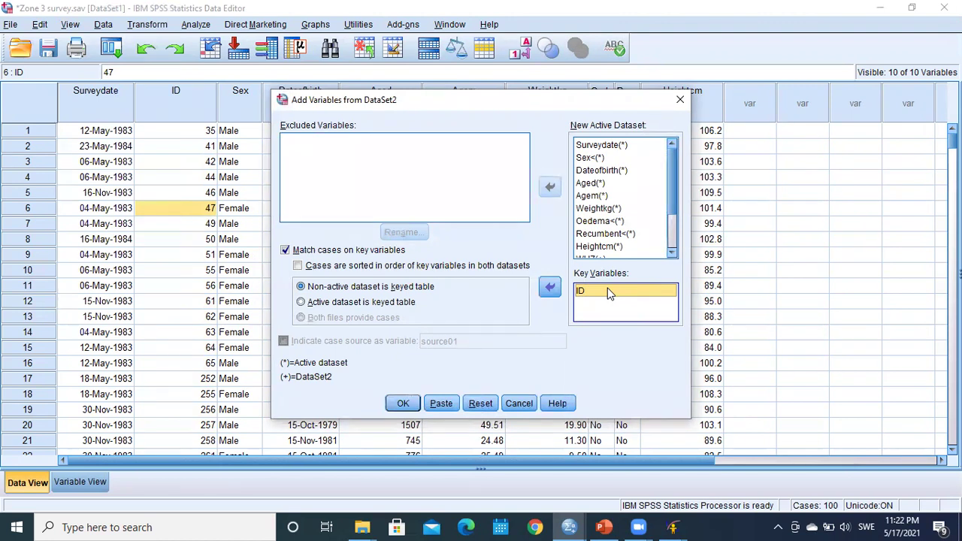
pyautogui.click(401, 405)
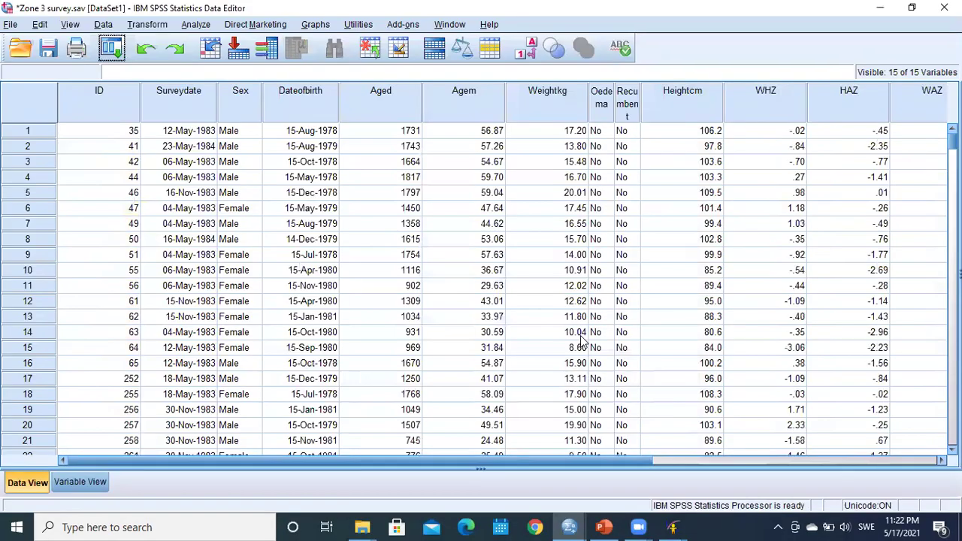
# Examine the added WHZ, HAZ, WAZ, BAZ and Flag columns in the merged data, and return to the ID column
pyautogui.moveTo(579, 464); pyautogui.dragTo(706, 460)
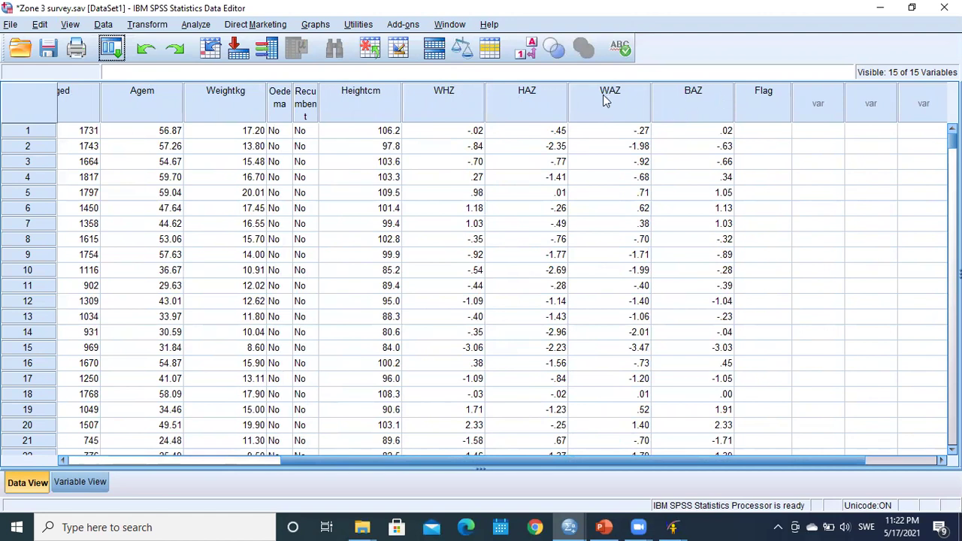
pyautogui.click(517, 192)
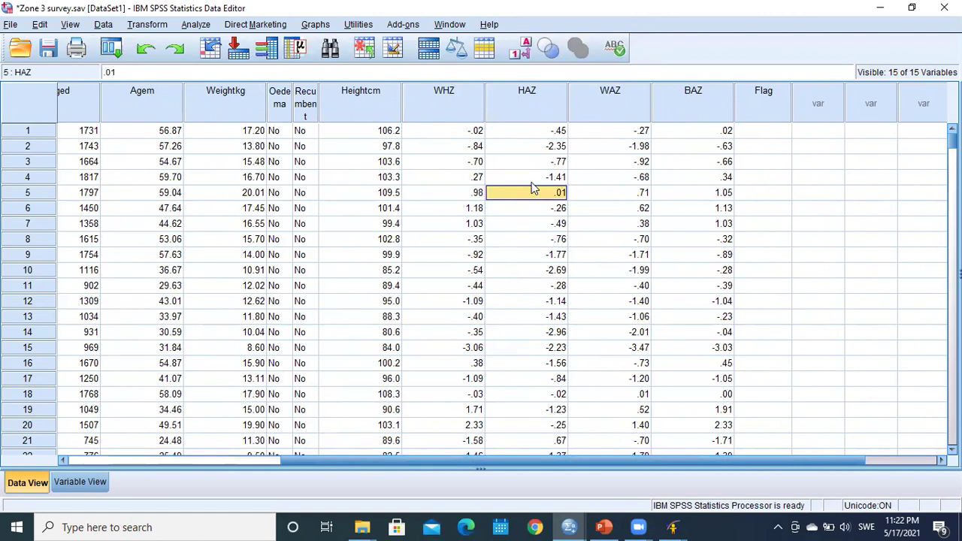
pyautogui.press('Left')
pyautogui.press('Left')
pyautogui.press('Left')
pyautogui.press('Left')
pyautogui.press('Left')
pyautogui.press('Left')
pyautogui.press('Left')
pyautogui.press('Left')
pyautogui.press('Left')
pyautogui.press('Left')
pyautogui.press('Left')
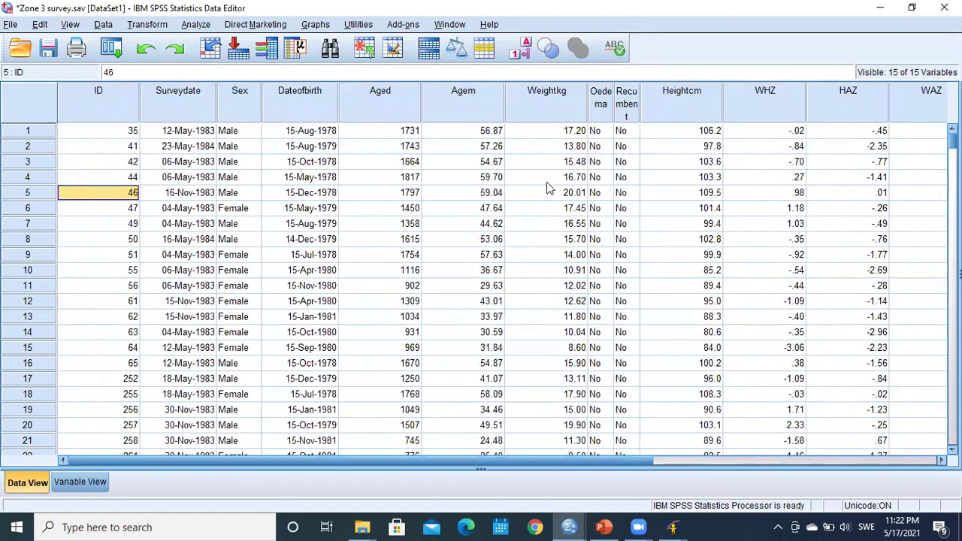
# Review the merged dataset's variable definitions, highlighting the added variables from WHZ through Flag
pyautogui.click(80, 482)
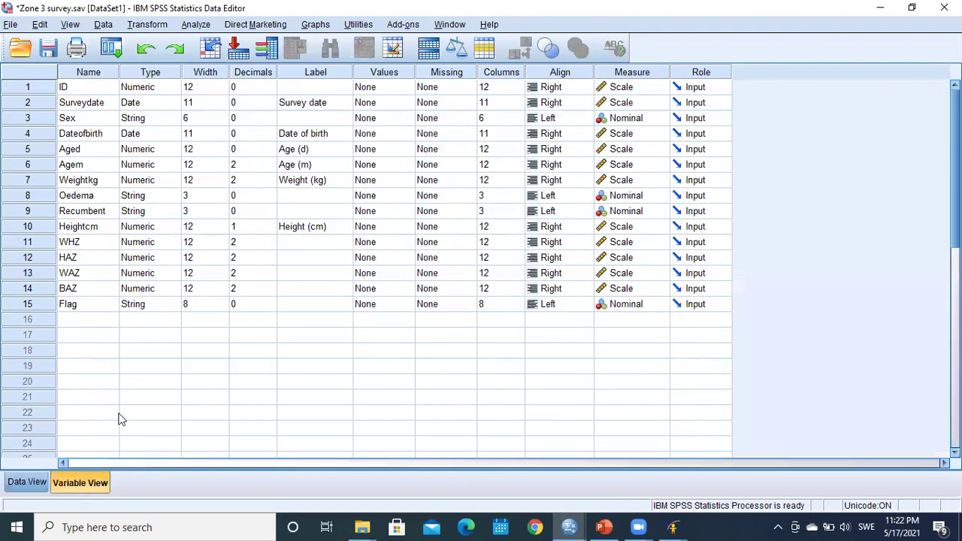
pyautogui.moveTo(42, 248); pyautogui.dragTo(29, 309)
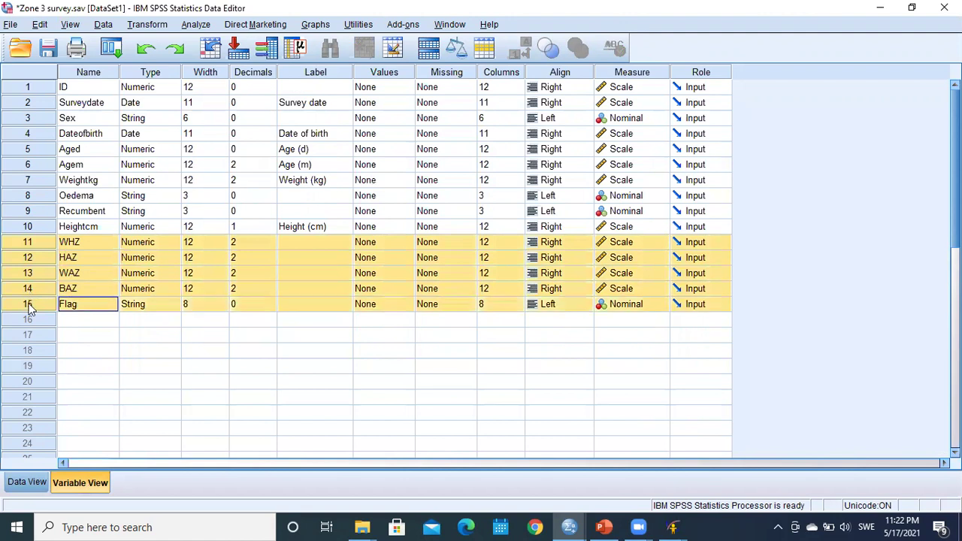
pyautogui.click(93, 288)
pyautogui.click(148, 380)
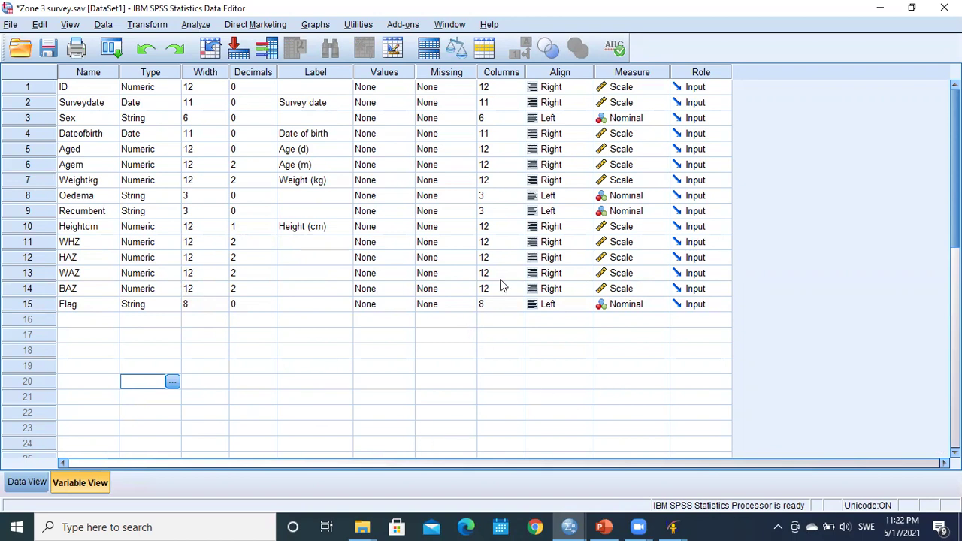
pyautogui.click(10, 25)
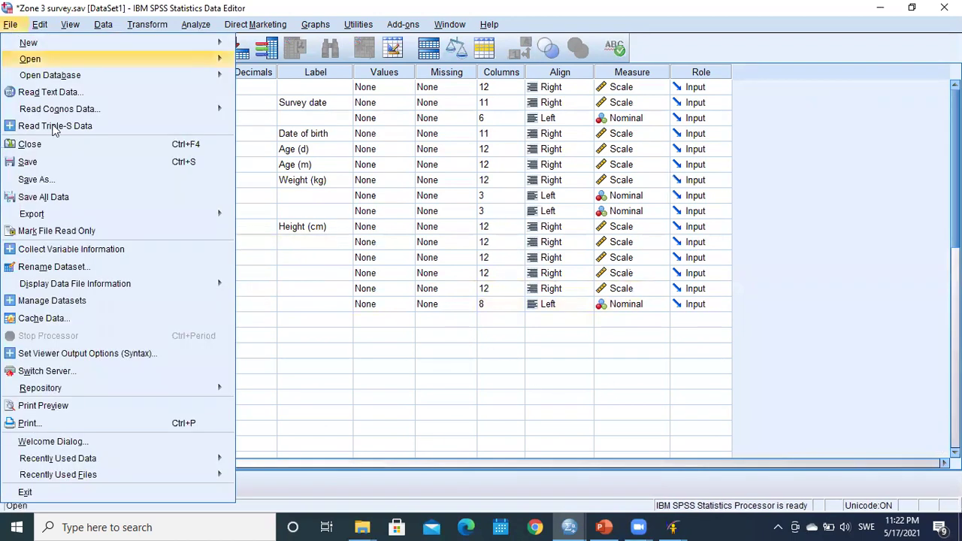
pyautogui.click(35, 181)
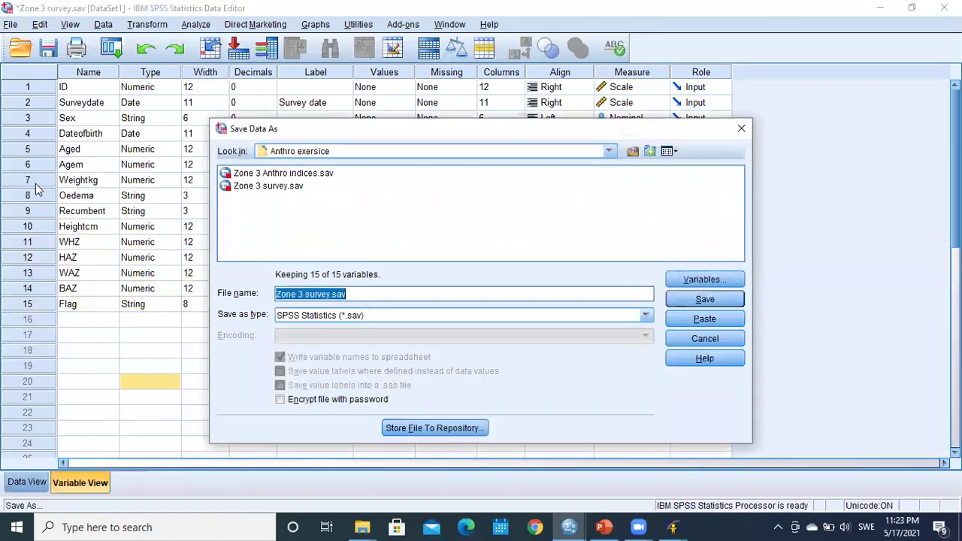
pyautogui.click(736, 132)
# Save the merged dataset under its existing name, Zone 3 survey.sav, and close its data window
pyautogui.click(11, 25)
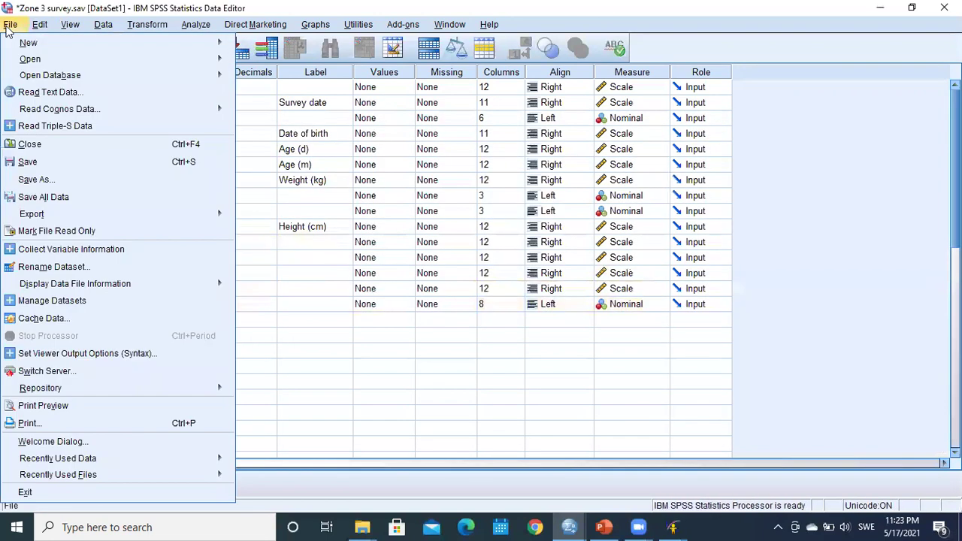
pyautogui.click(27, 163)
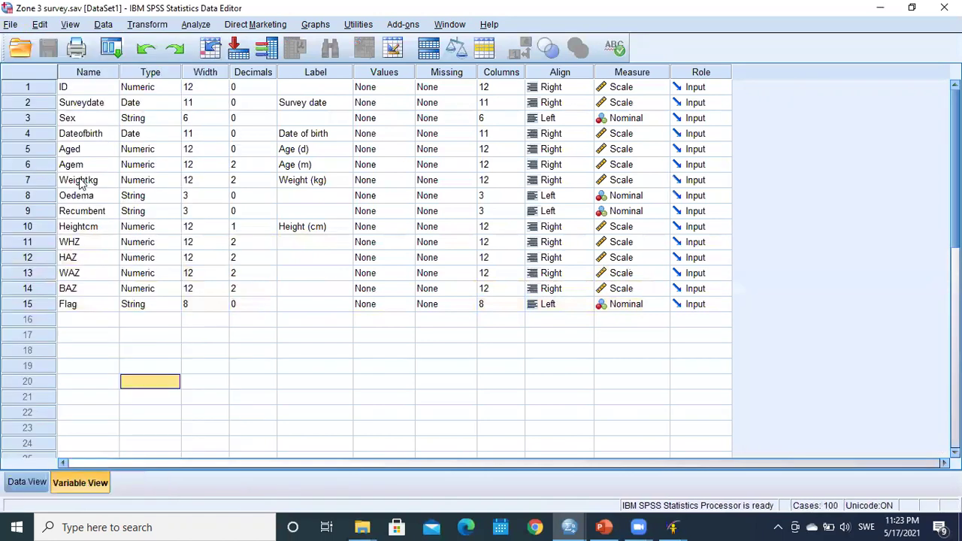
pyautogui.click(944, 8)
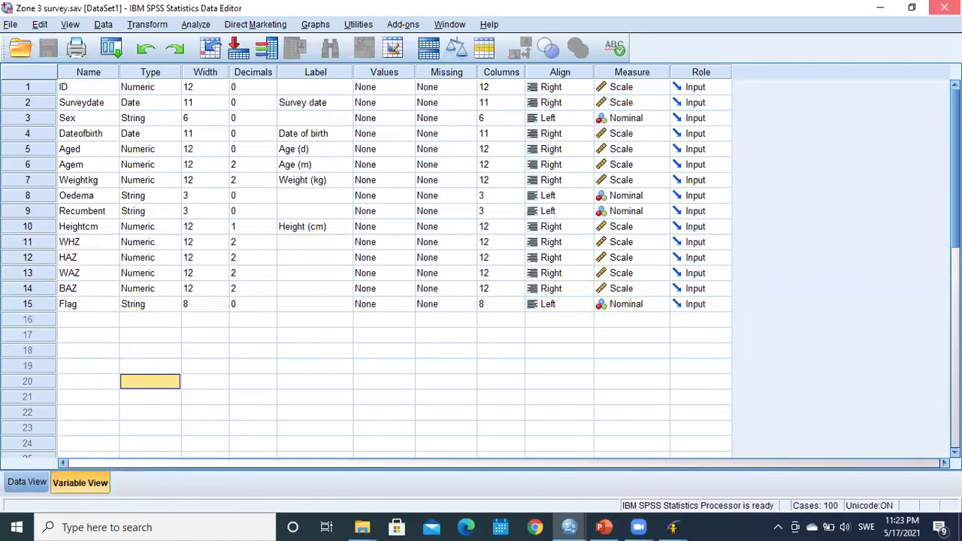
# Try to exit SPSS from the Zone 3 Anthro indices.sav window, and back out of saving the viewer output
pyautogui.click(945, 7)
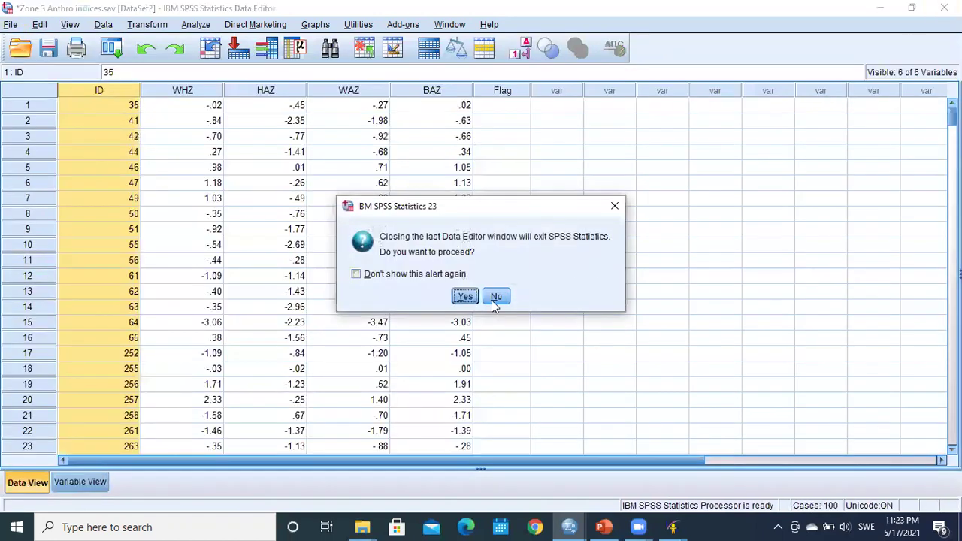
pyautogui.click(438, 296)
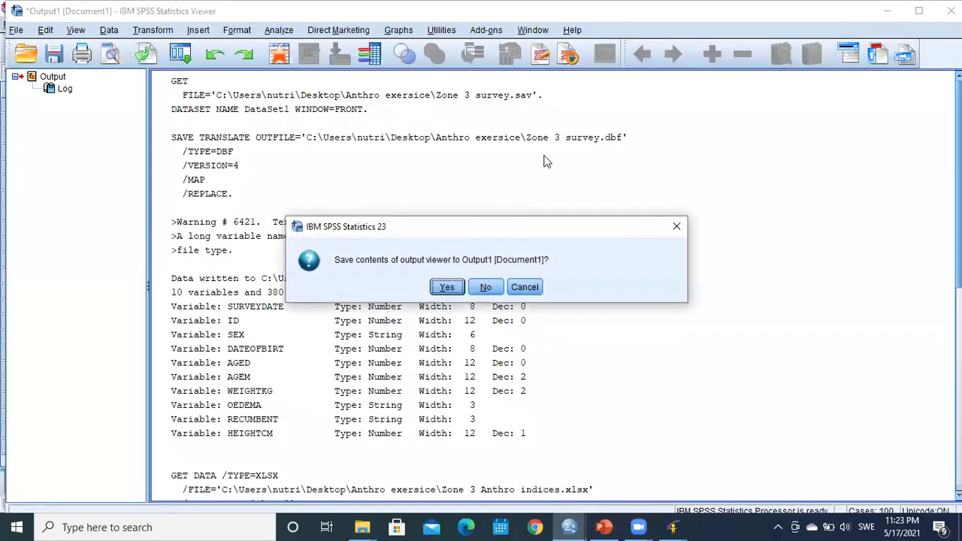
pyautogui.click(447, 289)
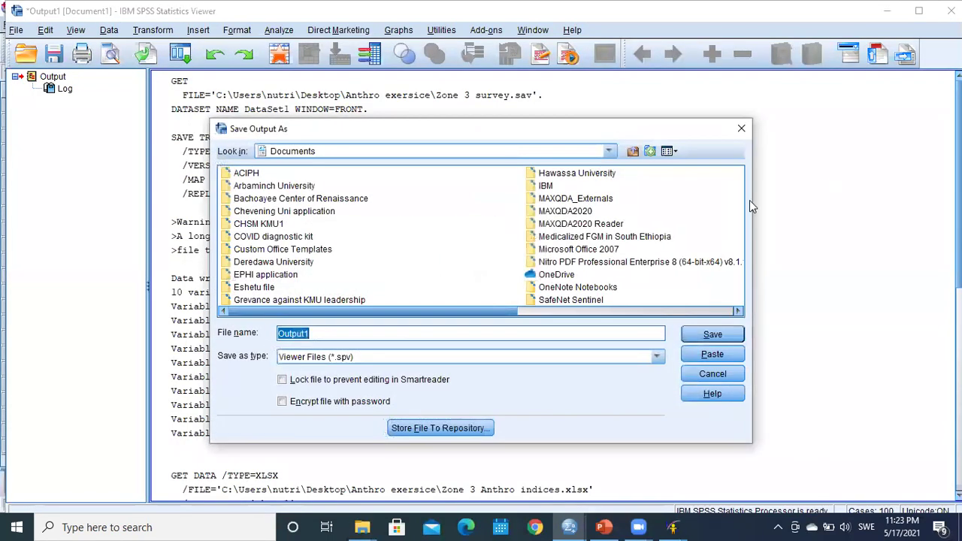
pyautogui.click(741, 128)
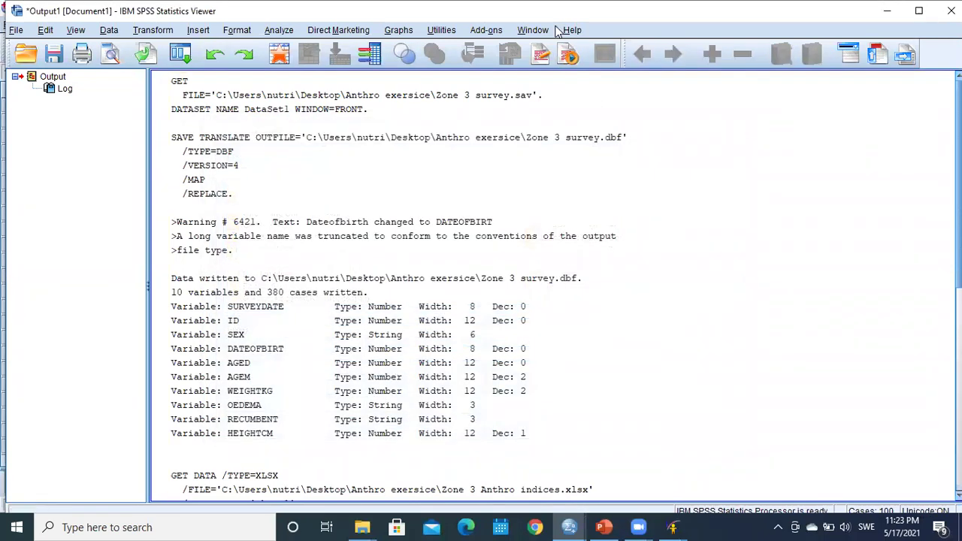